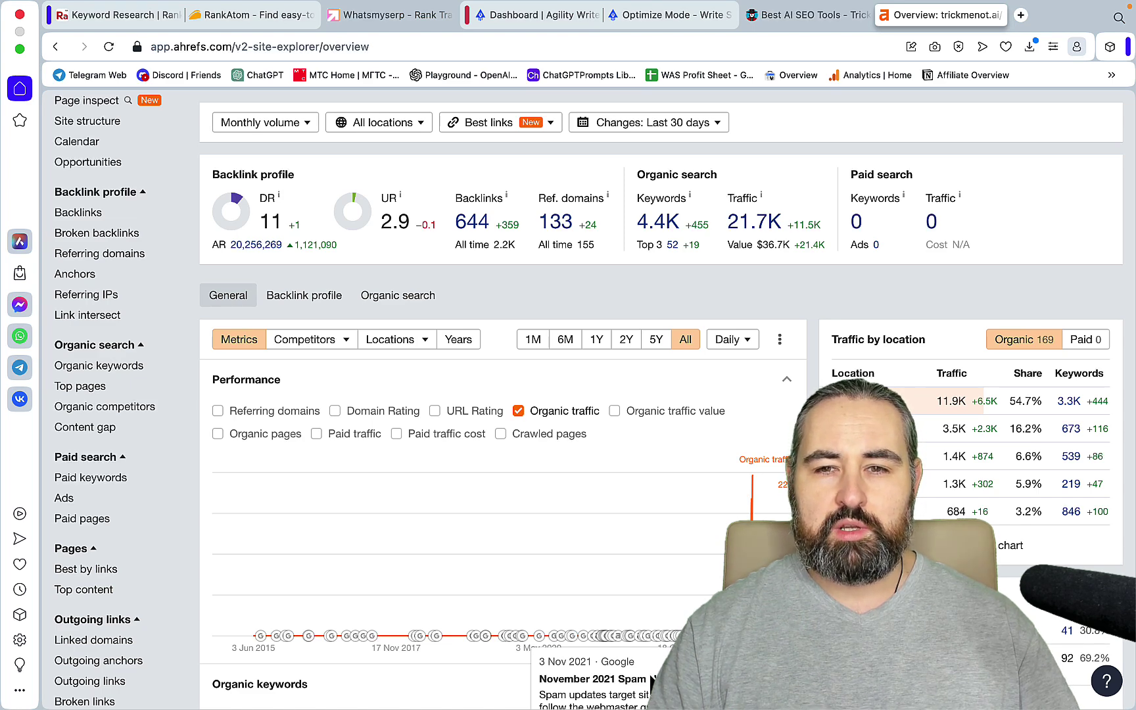
Look up 'best ai writing tool' in Ahrefs Keywords Explorer: difficulty 31, US volume 100.
{"action": "scroll", "coordinate": [638, 660], "scroll_direction": "up", "scroll_amount": 2}
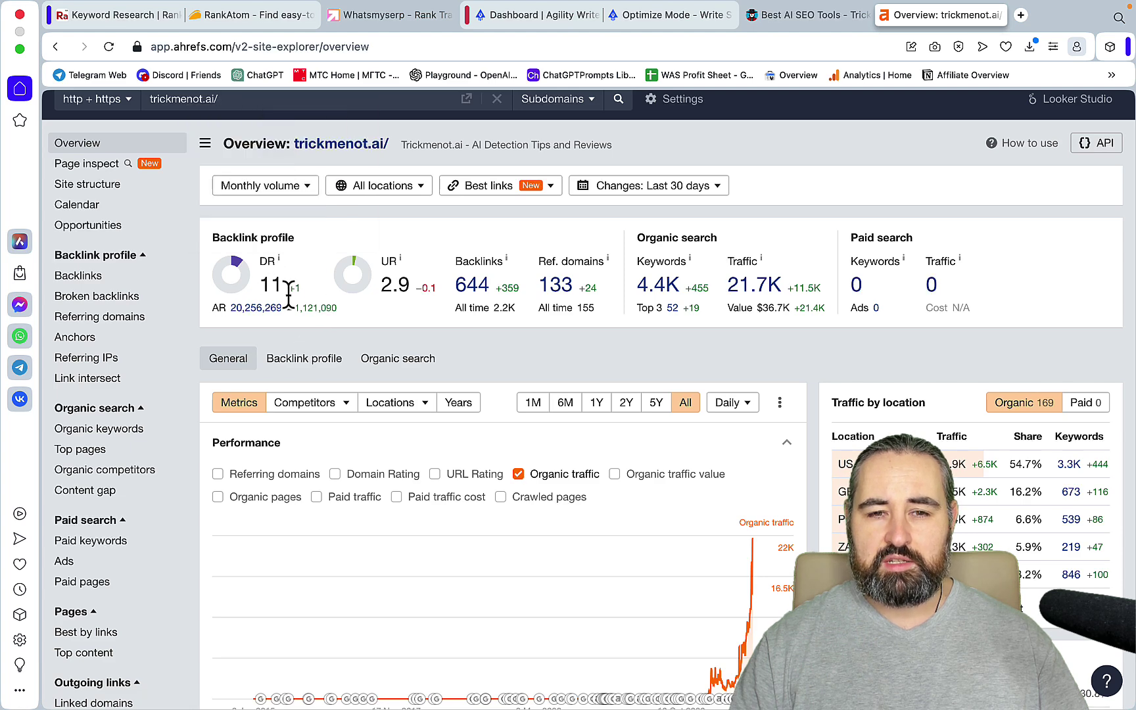
{"action": "scroll", "coordinate": [496, 461], "scroll_direction": "down", "scroll_amount": 2}
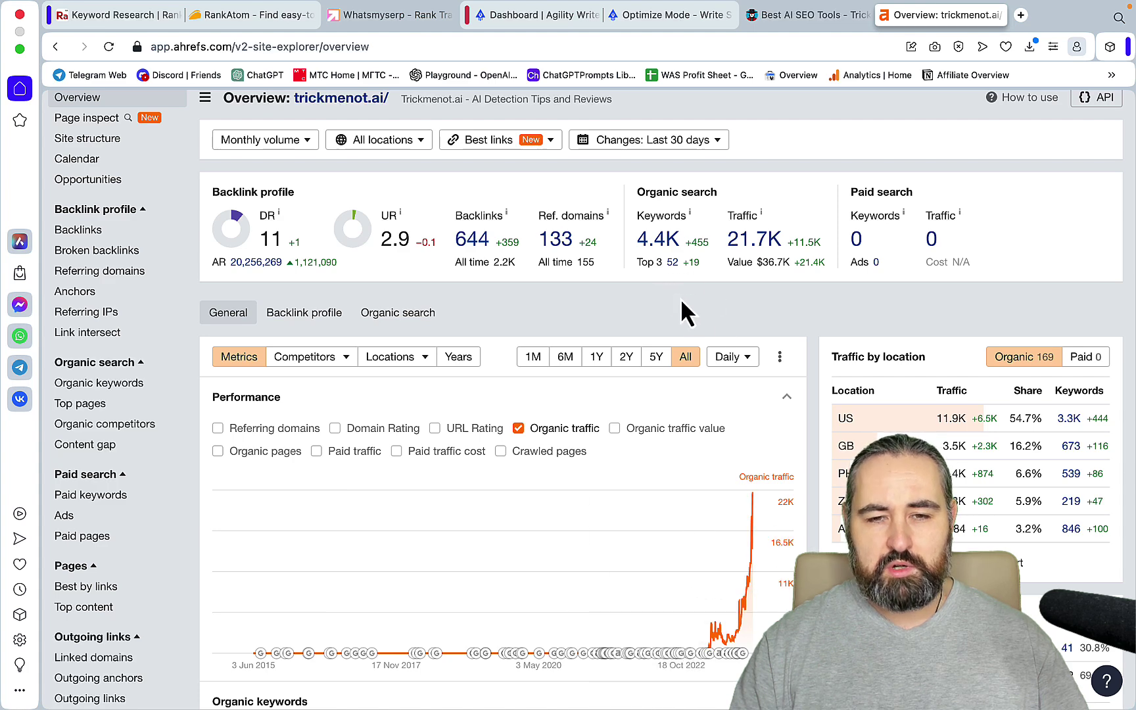
{"action": "mouse_move", "coordinate": [724, 533]}
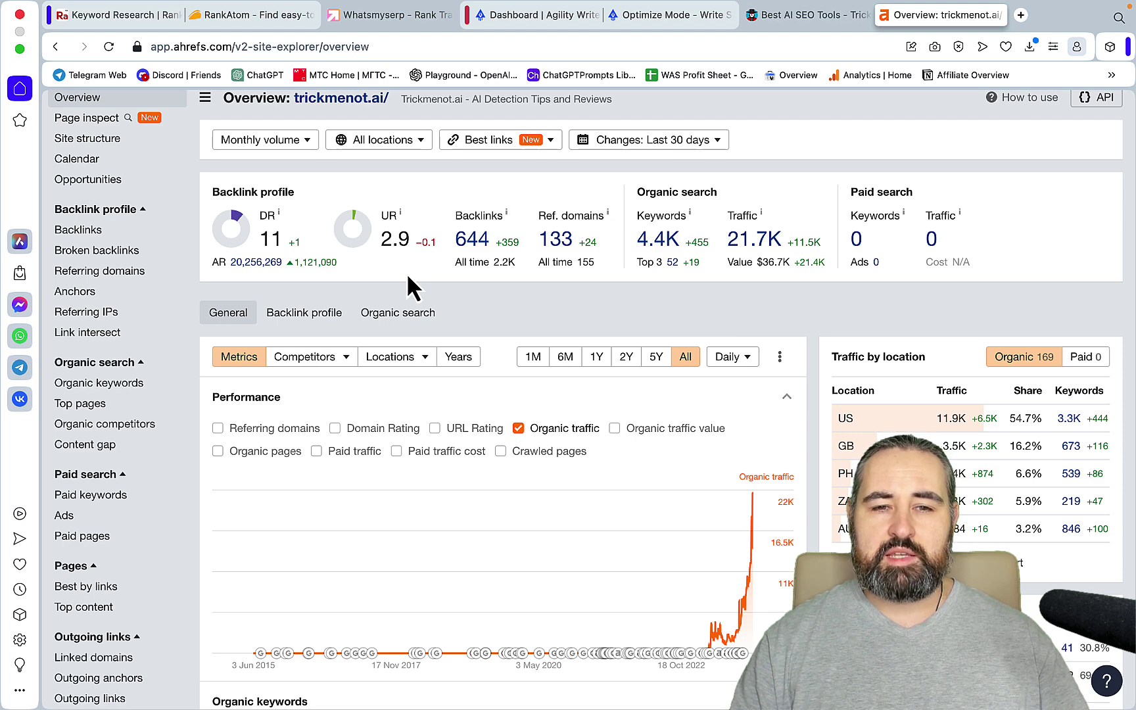
{"action": "scroll", "coordinate": [341, 309], "scroll_direction": "up", "scroll_amount": 3}
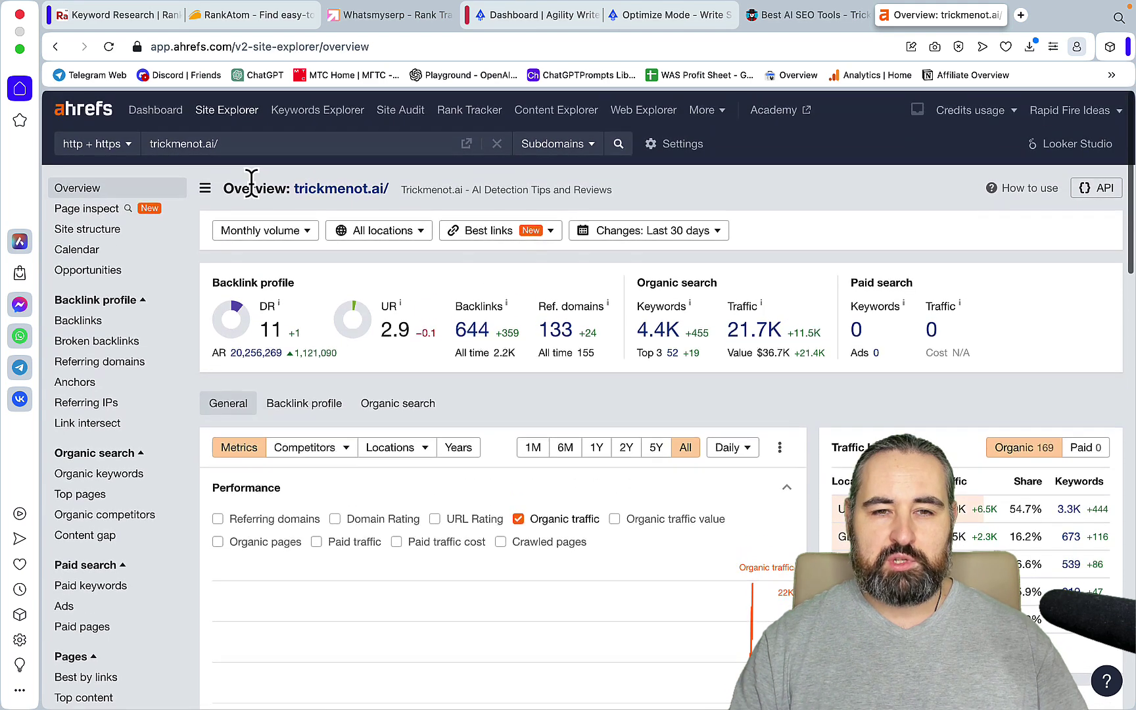
{"action": "left_click", "coordinate": [309, 115]}
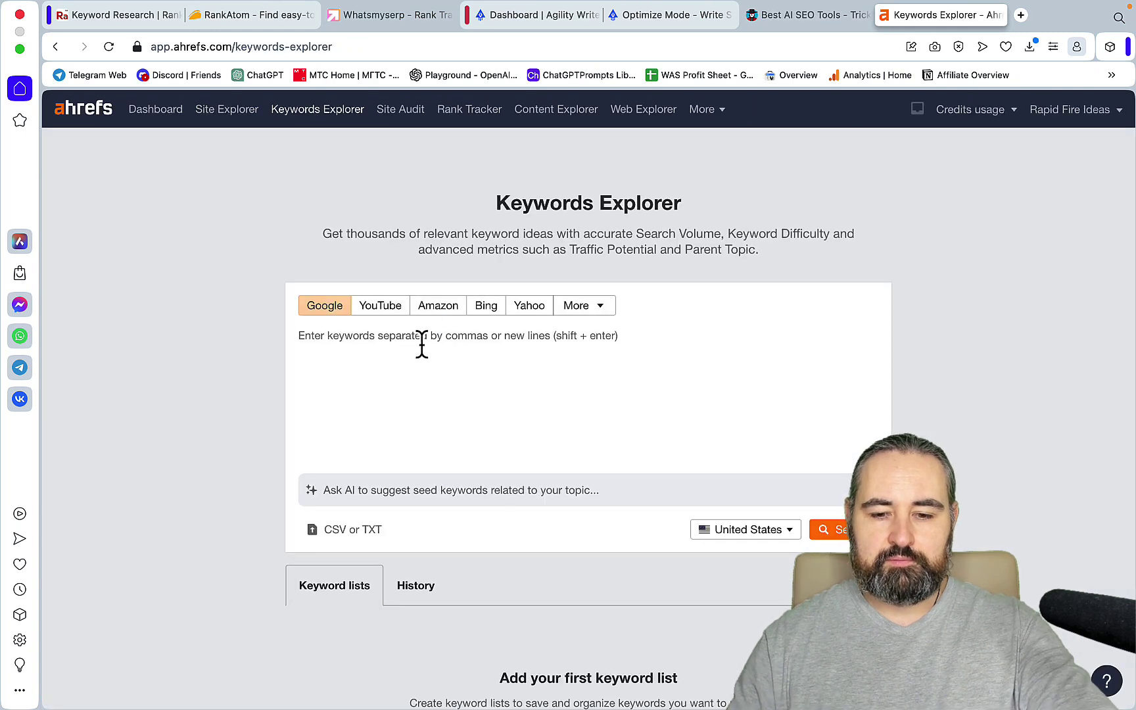
{"action": "type", "text": "best ai"}
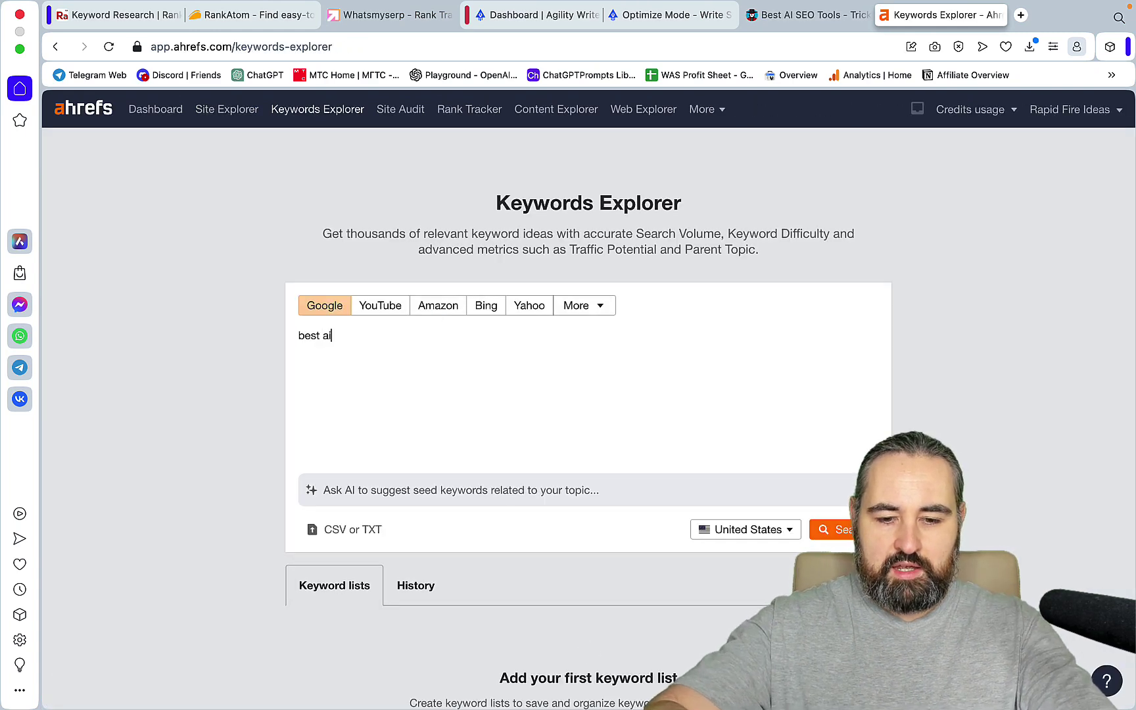
{"action": "type", "text": " writing tool"}
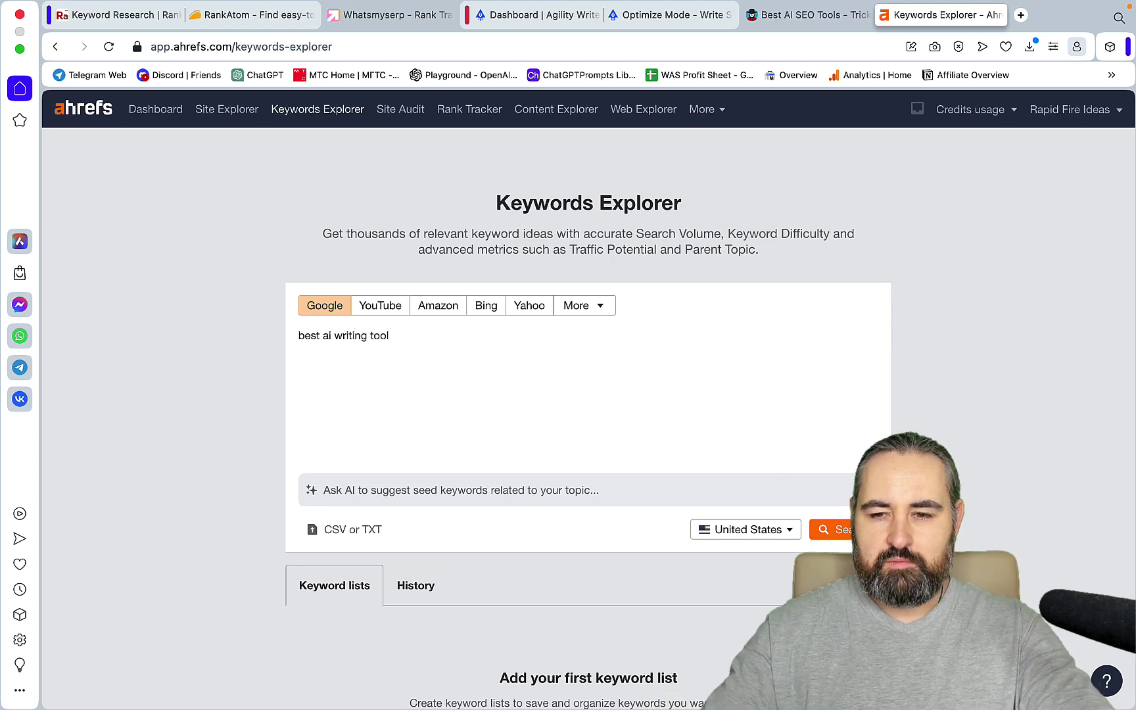
{"action": "key", "text": "Return"}
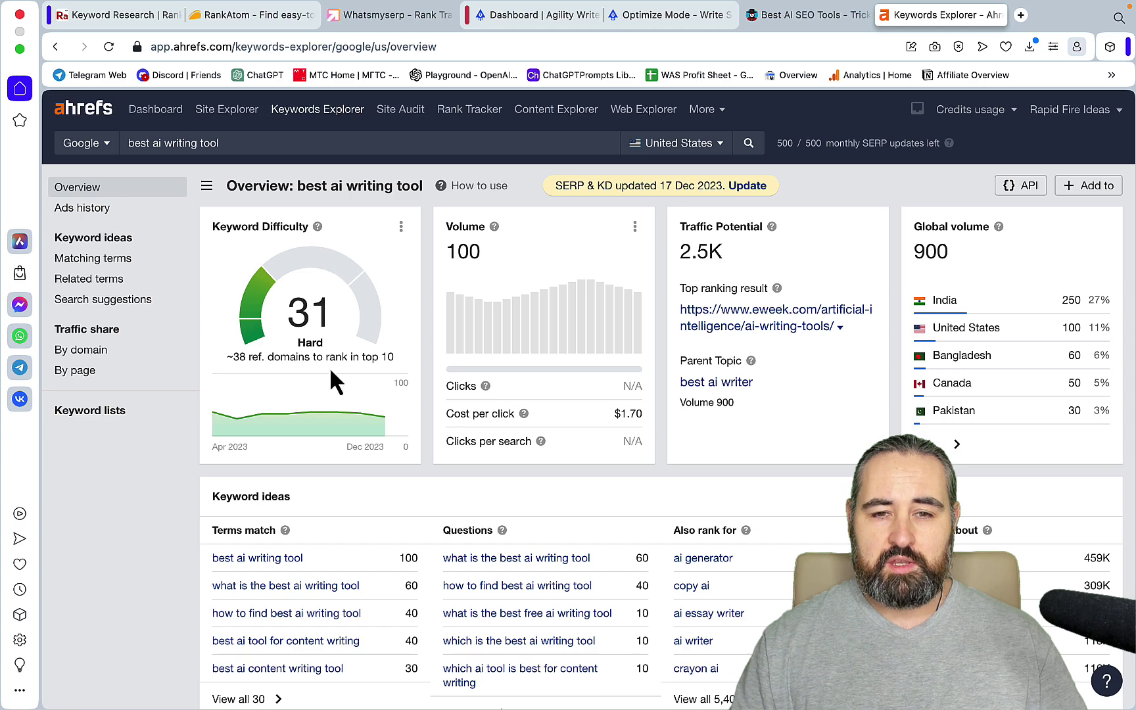
{"action": "mouse_move", "coordinate": [402, 702]}
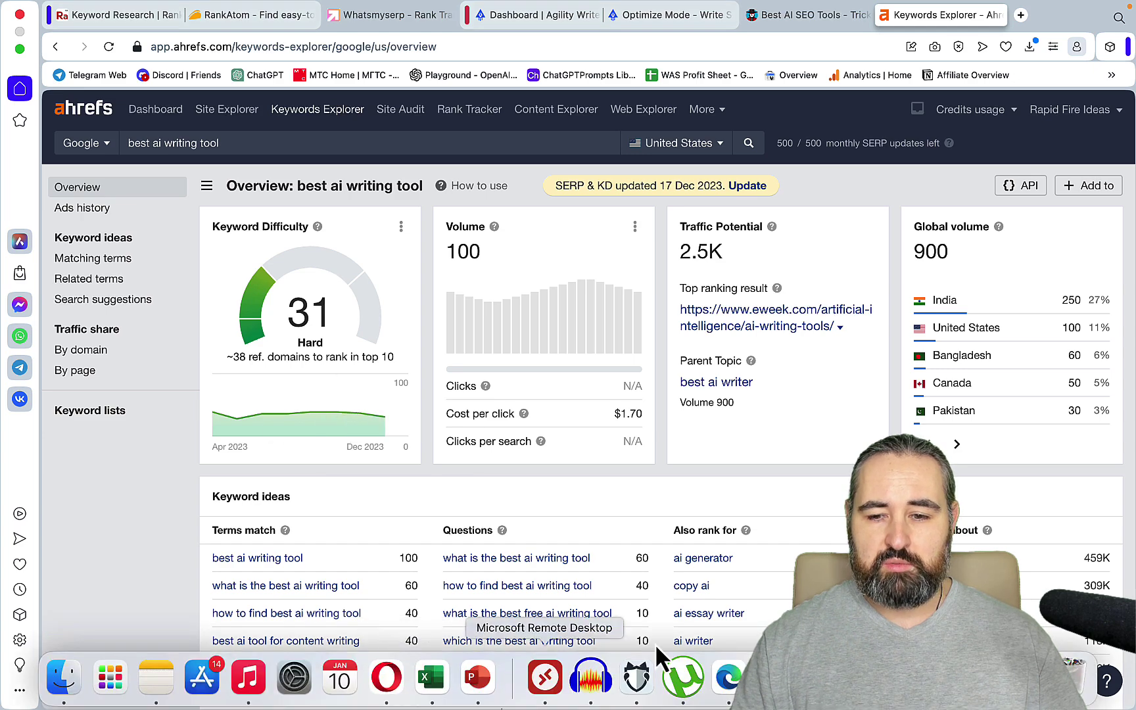
Take the 'ai models detected by turnitin and originality' line from Freeform and return to the browser.
{"action": "left_click", "coordinate": [773, 677]}
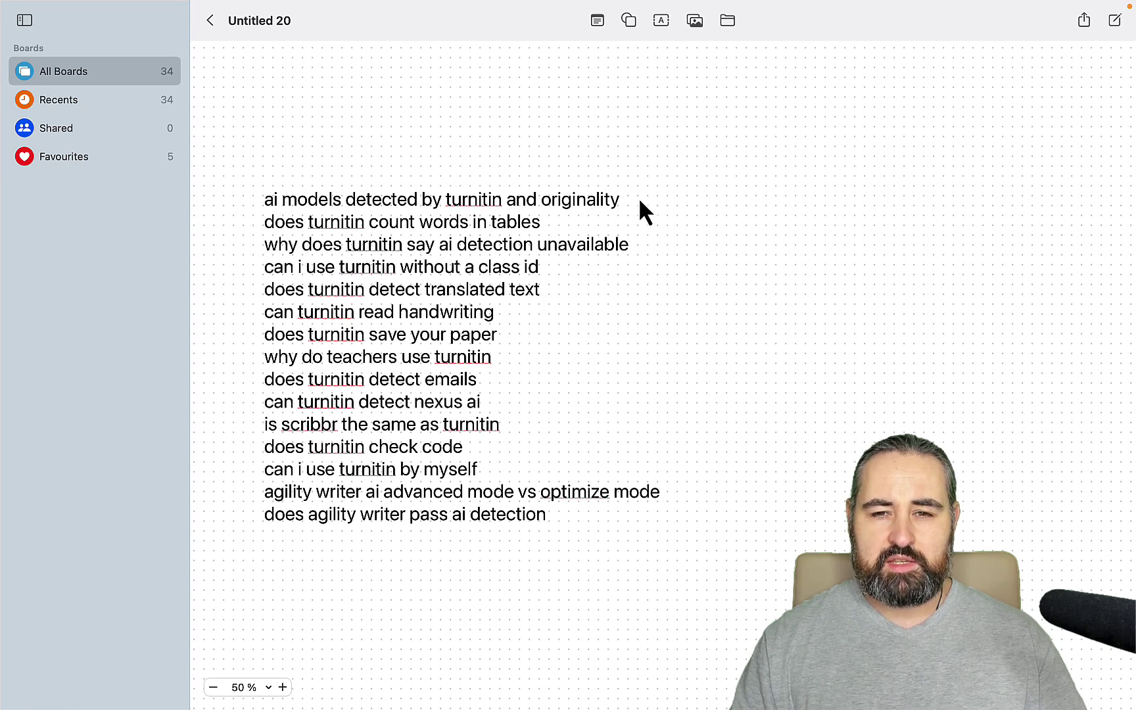
{"action": "triple_click", "coordinate": [290, 208]}
{"action": "key", "text": "super+c"}
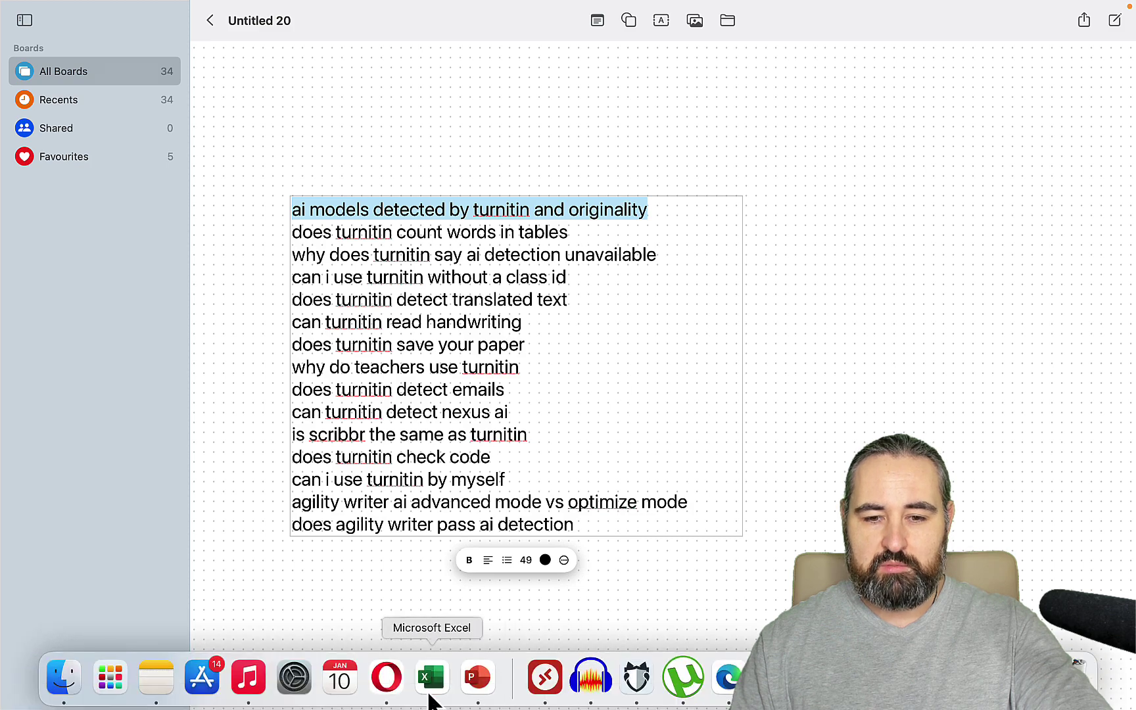
{"action": "left_click", "coordinate": [391, 695]}
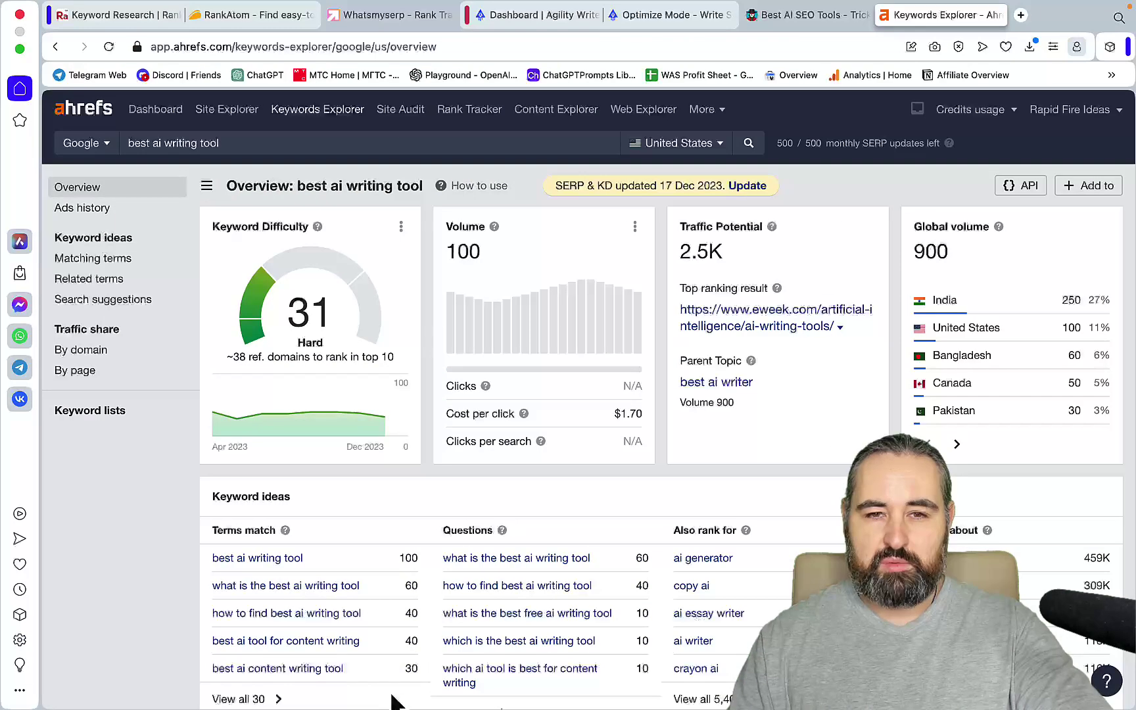
Find 'ai models detected by turnitin and originality' in WhatsMySerp and open its details, ranking 6th.
{"action": "left_click", "coordinate": [358, 16]}
{"action": "key", "text": "super+v"}
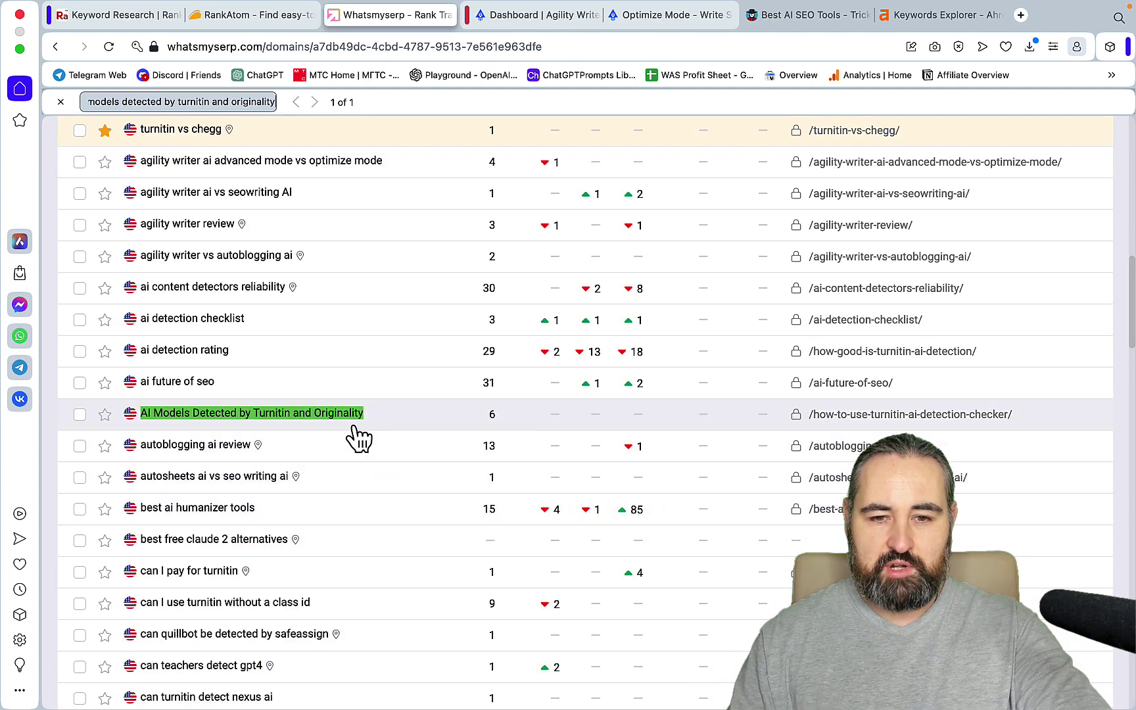
{"action": "left_click", "coordinate": [360, 415]}
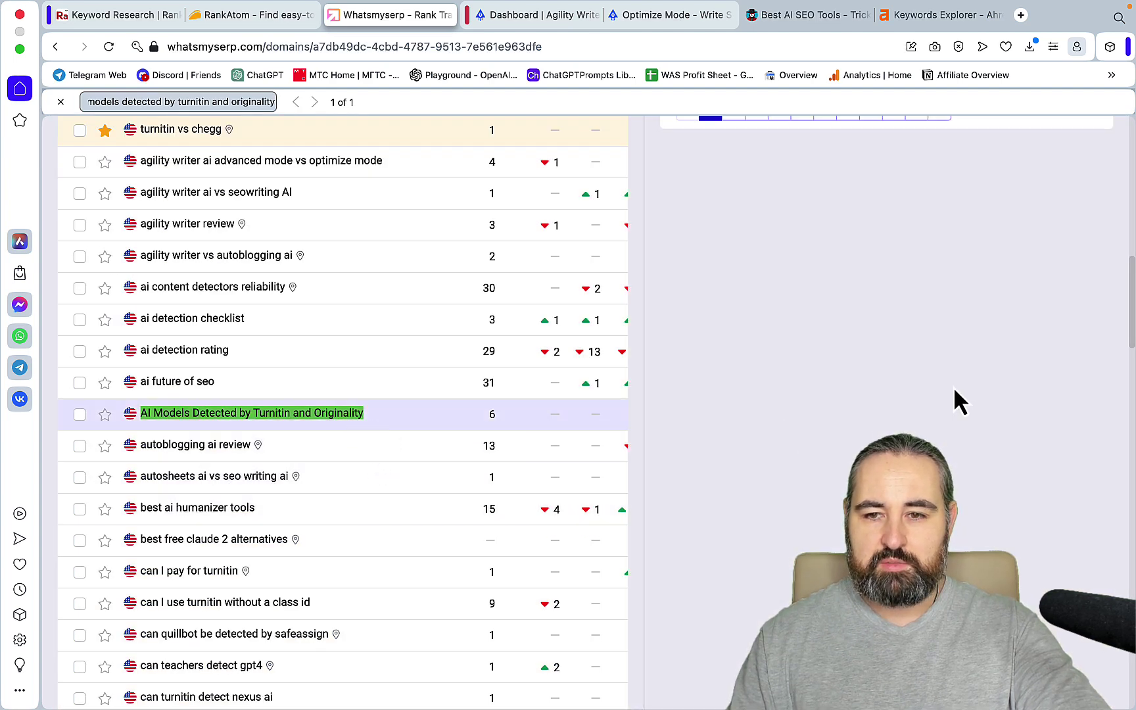
{"action": "scroll", "coordinate": [953, 387], "scroll_direction": "up", "scroll_amount": 10}
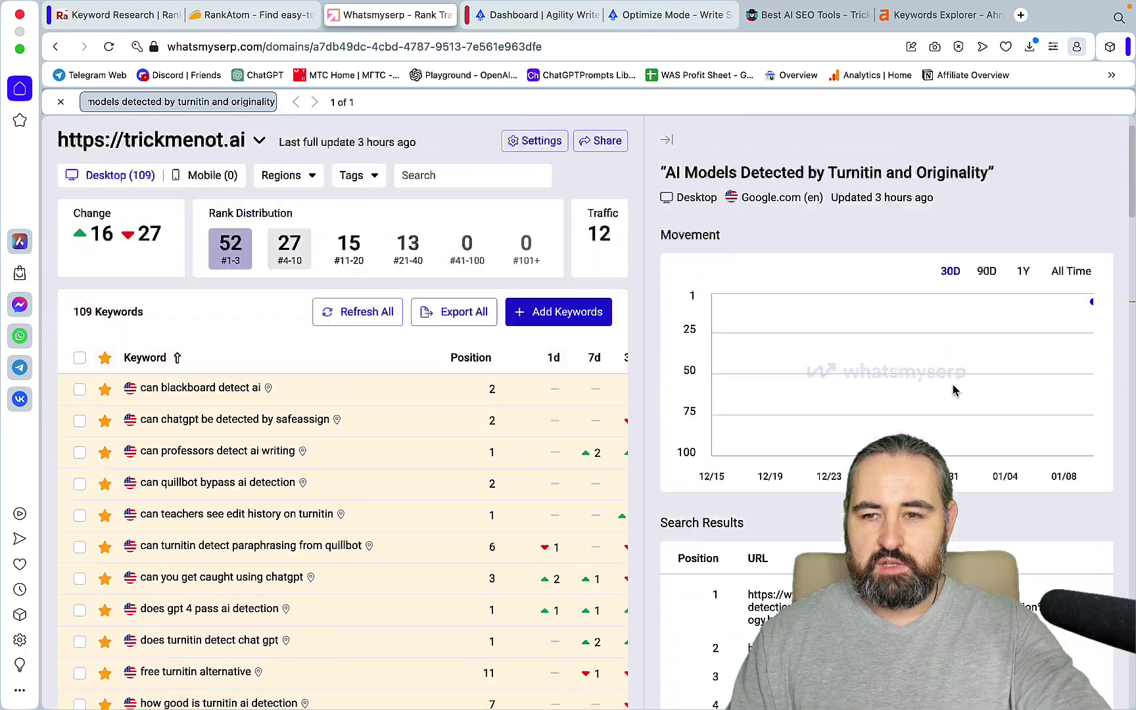
{"action": "scroll", "coordinate": [952, 389], "scroll_direction": "up", "scroll_amount": 1}
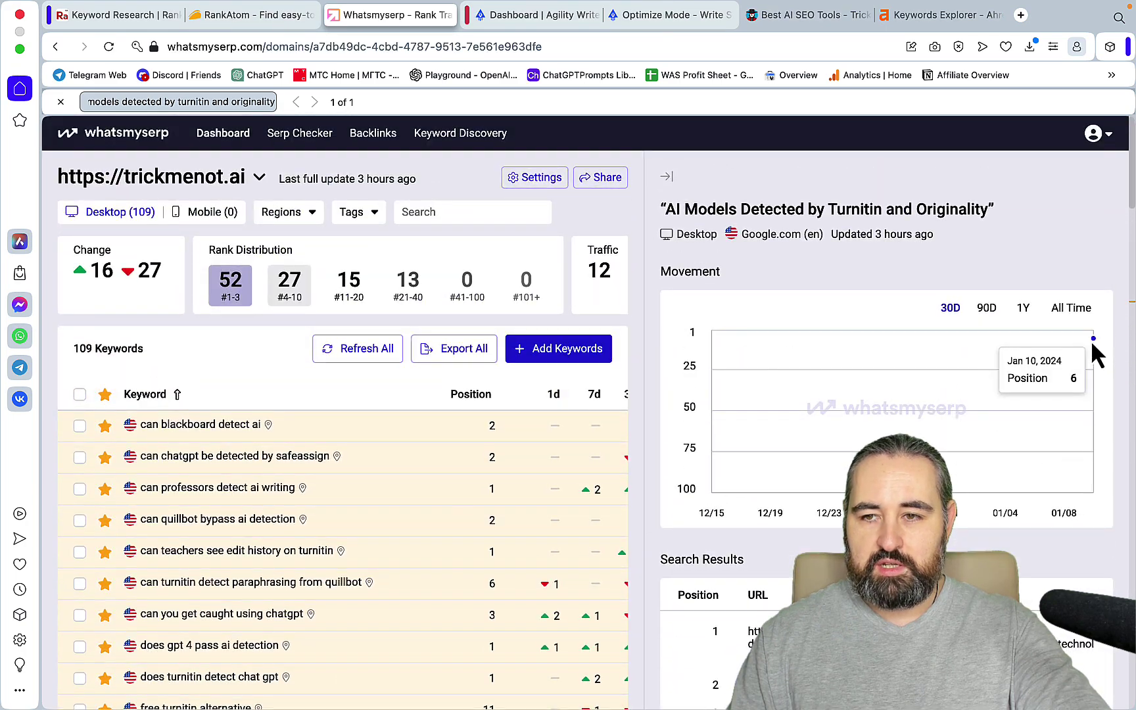
{"action": "scroll", "coordinate": [1004, 429], "scroll_direction": "down", "scroll_amount": 7}
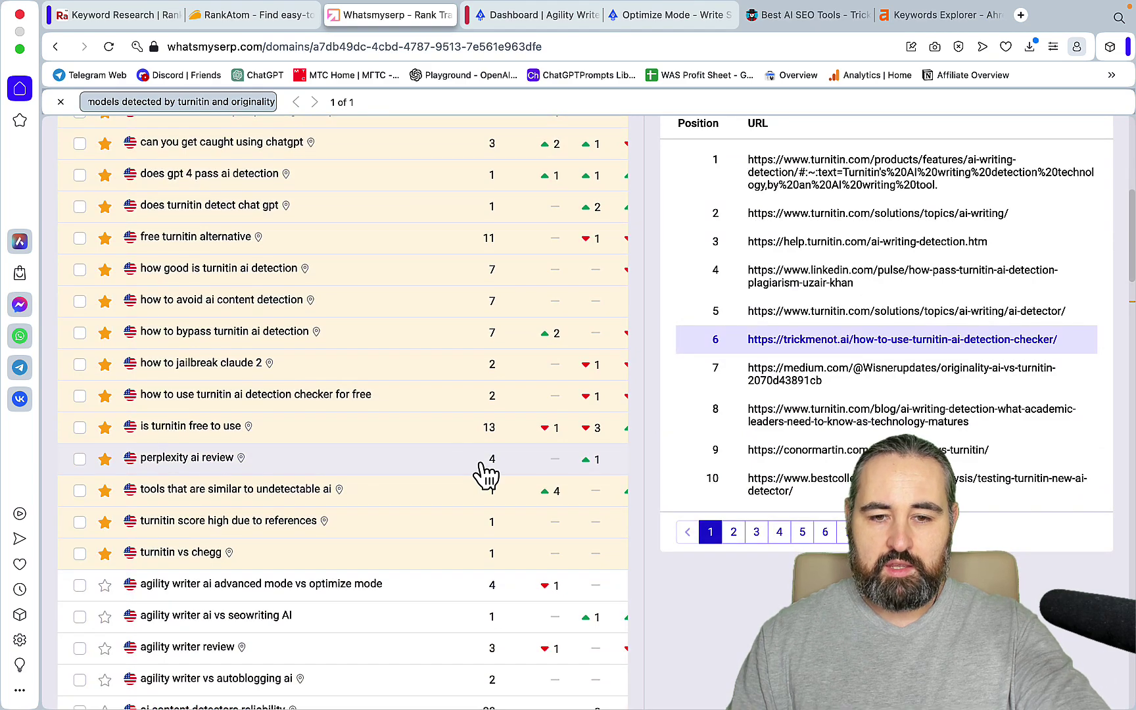
{"action": "mouse_move", "coordinate": [387, 706]}
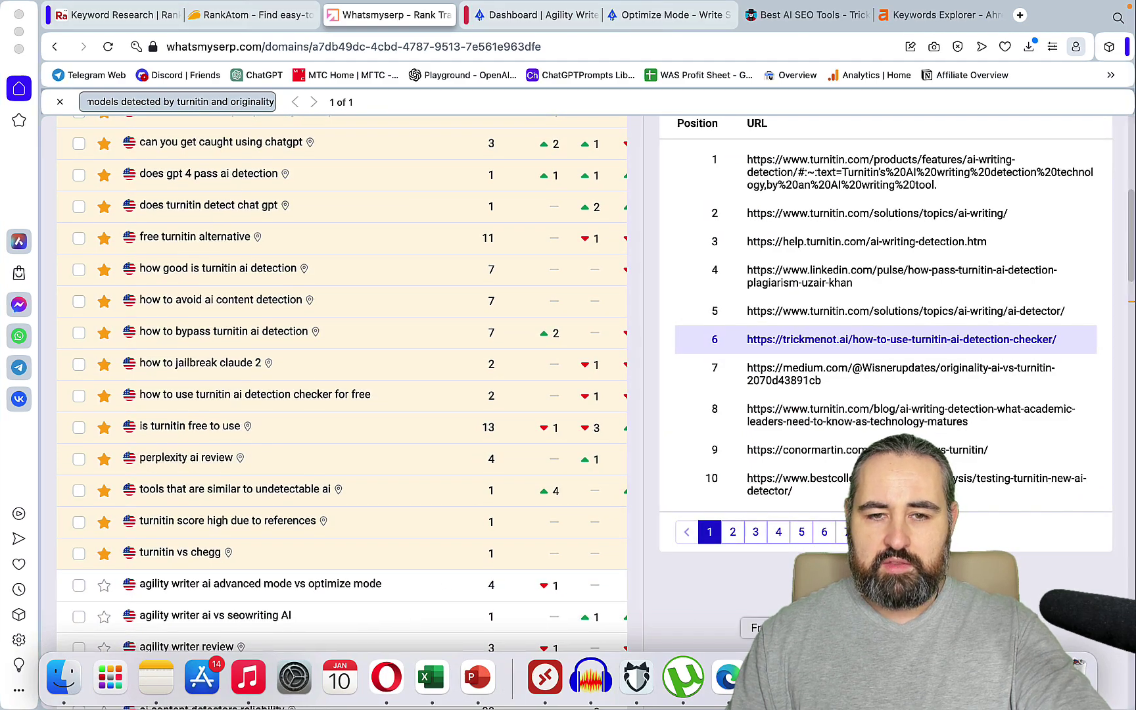
Copy the next keyword line, 'does turnitin count words in tables', from Freeform.
{"action": "key", "text": "ctrl+Right"}
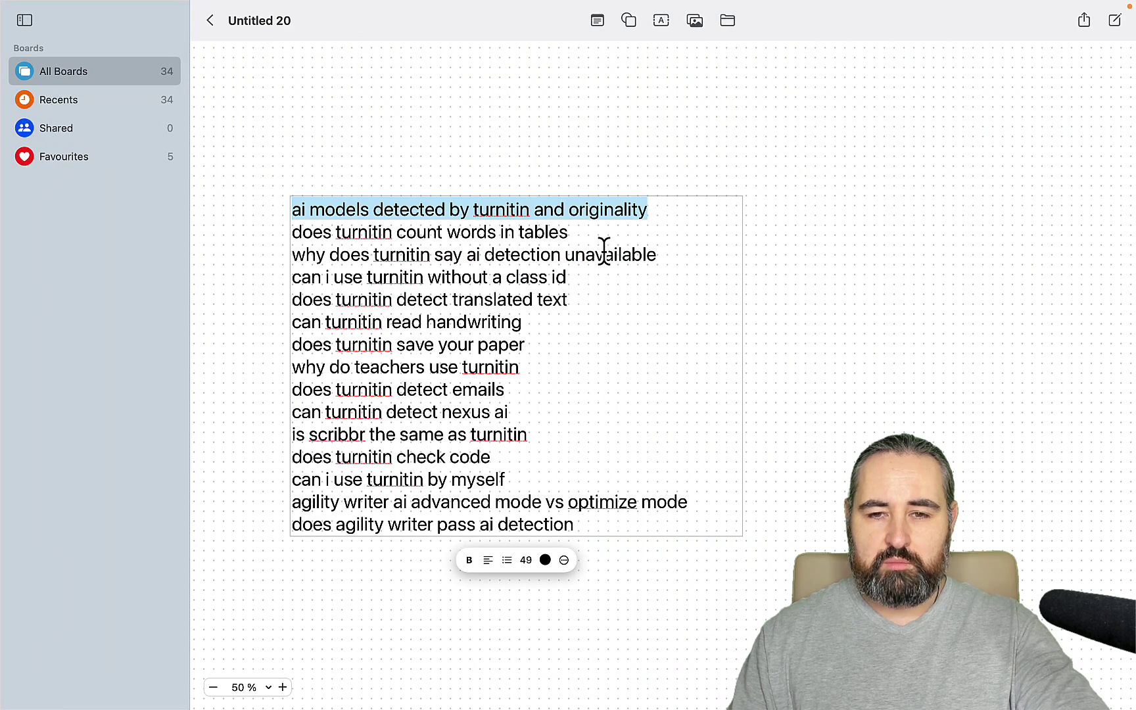
{"action": "left_click_drag", "start_coordinate": [573, 230], "coordinate": [293, 228]}
{"action": "key", "text": "super+c"}
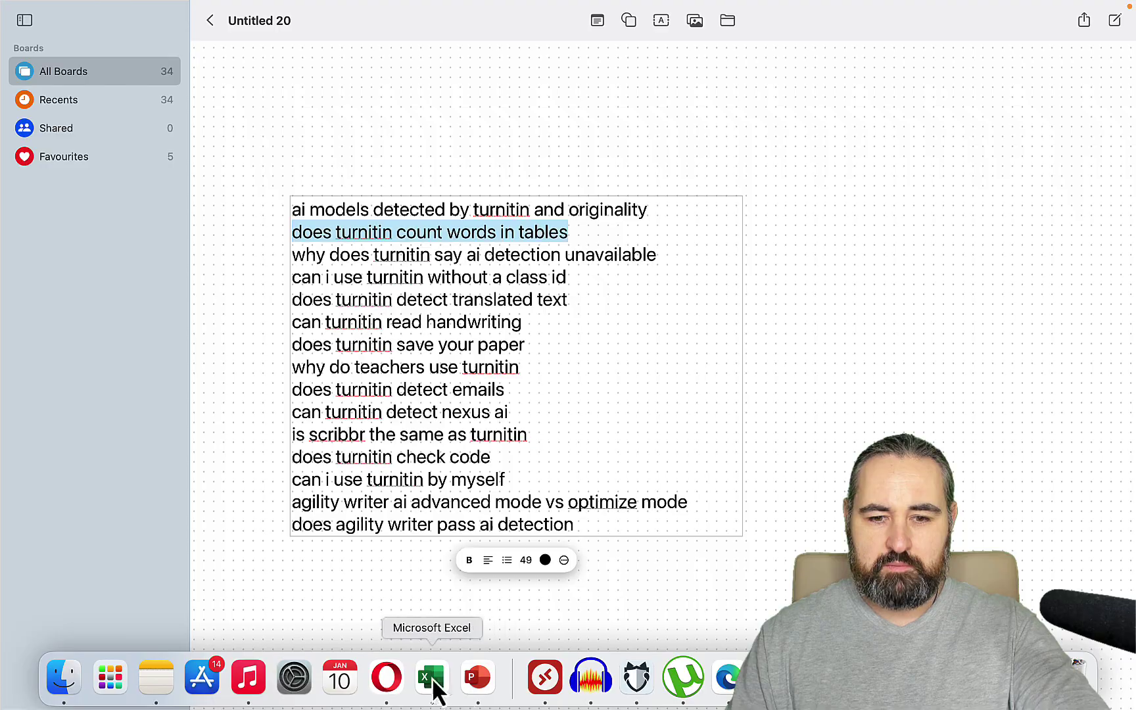
Search the WhatsMySerp page for 'does turnitin count words in tables' and check its ranking.
{"action": "left_click", "coordinate": [385, 679]}
{"action": "key", "text": "super+f"}
{"action": "key", "text": "super+v"}
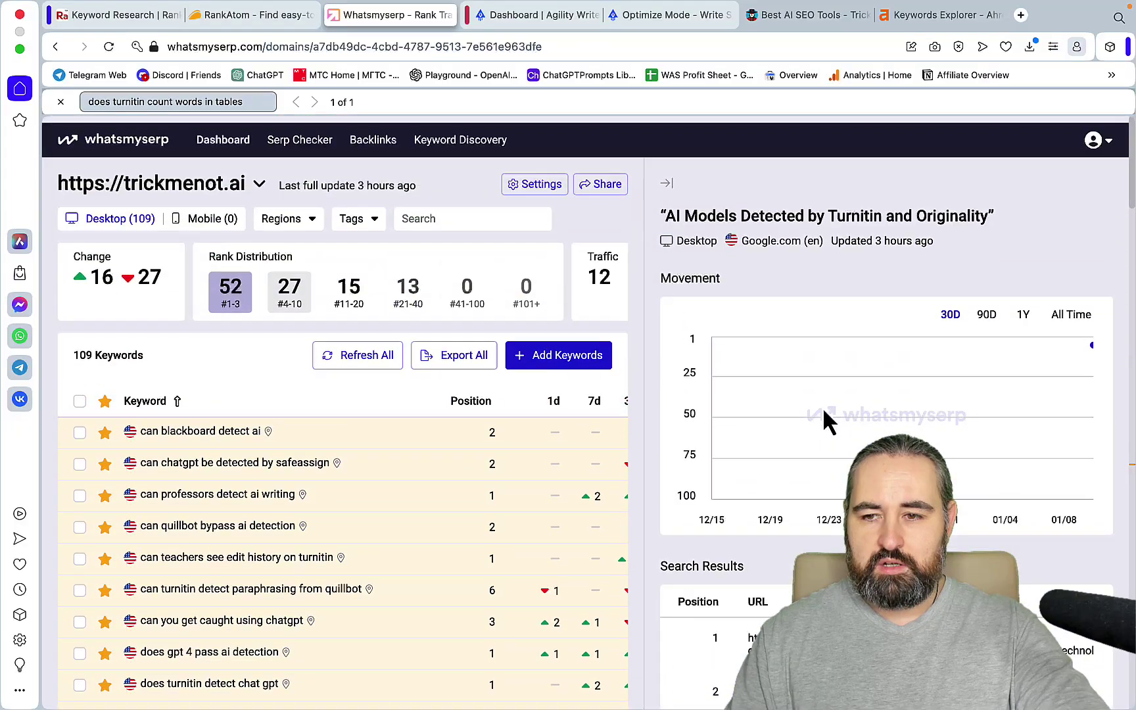
{"action": "mouse_move", "coordinate": [1055, 337]}
{"action": "mouse_move", "coordinate": [1033, 372]}
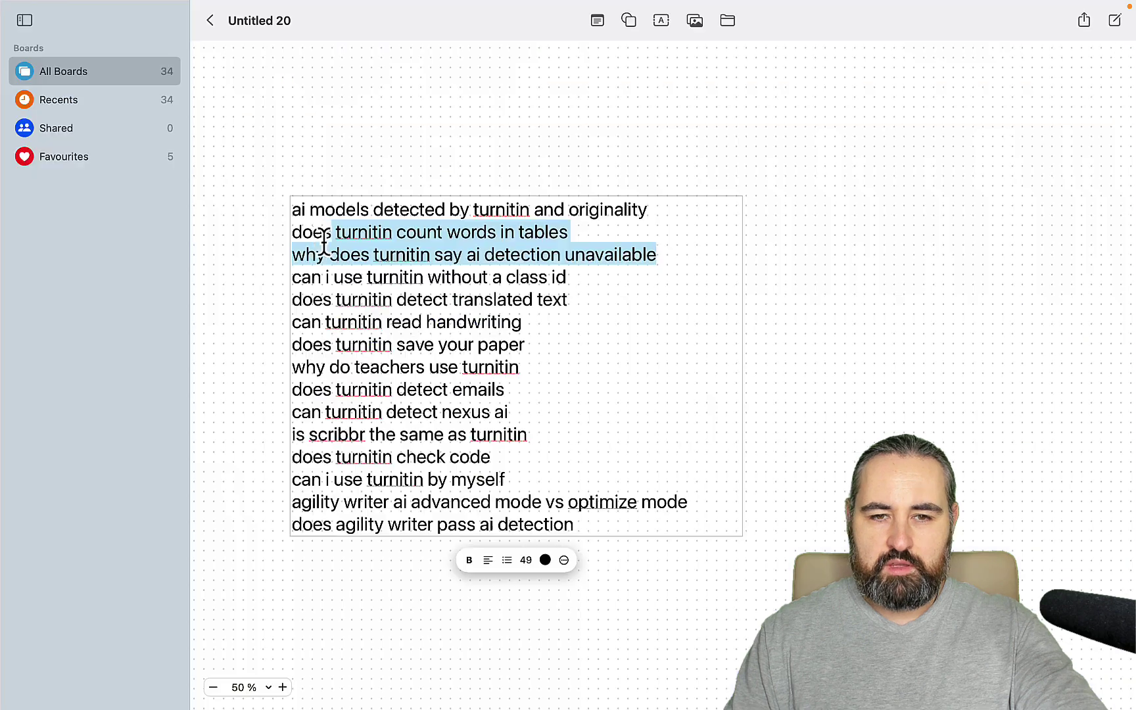
Check 'why does turnitin say ai detection unavailable': beyond 100 on Jan 6, position 9 on Jan 8.
{"action": "left_click_drag", "start_coordinate": [335, 233], "coordinate": [293, 255]}
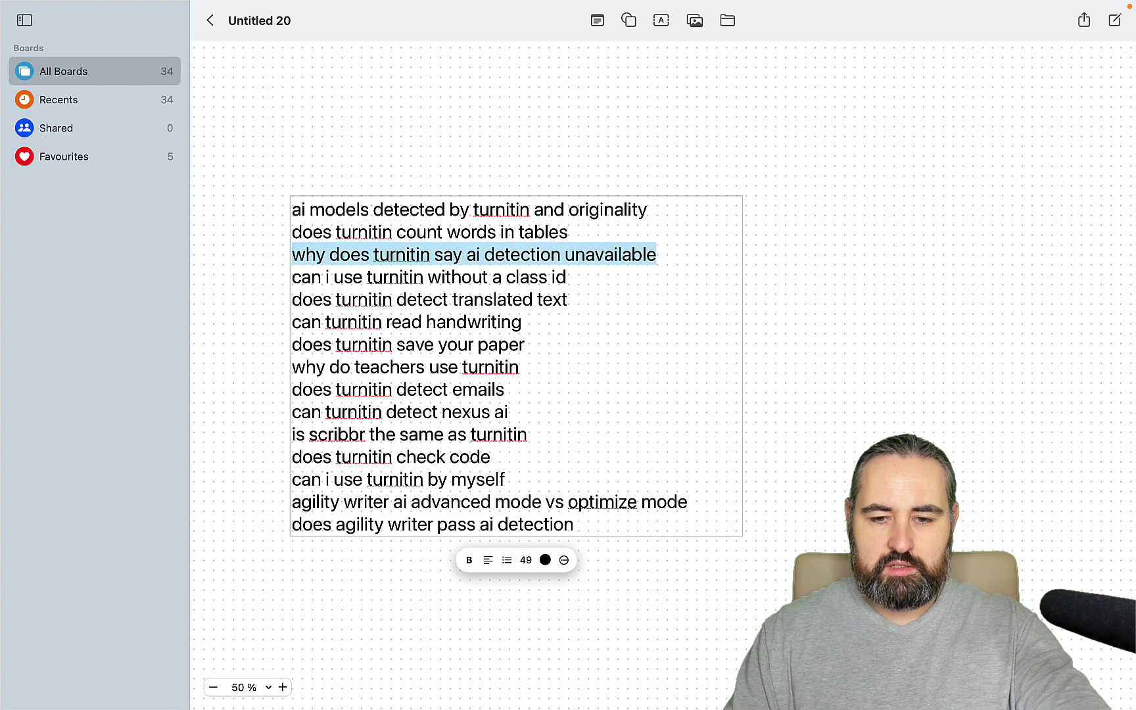
{"action": "left_click", "coordinate": [382, 696]}
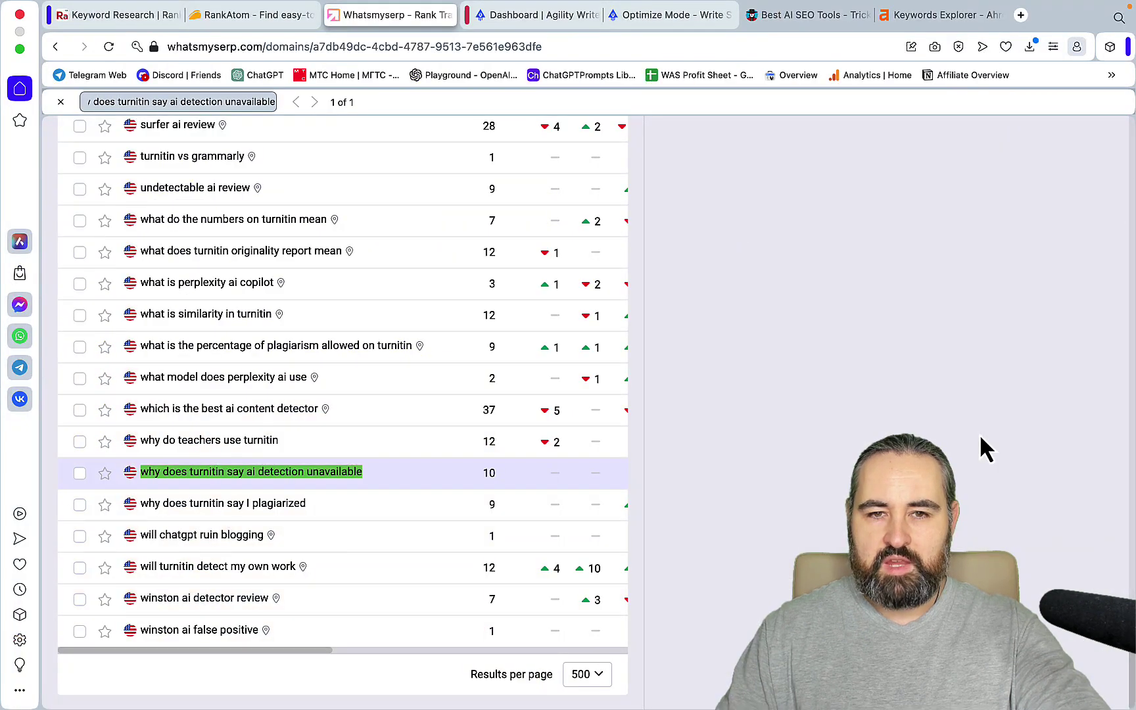
{"action": "scroll", "coordinate": [779, 451], "scroll_direction": "up", "scroll_amount": 5}
{"action": "scroll", "coordinate": [772, 436], "scroll_direction": "up", "scroll_amount": 15}
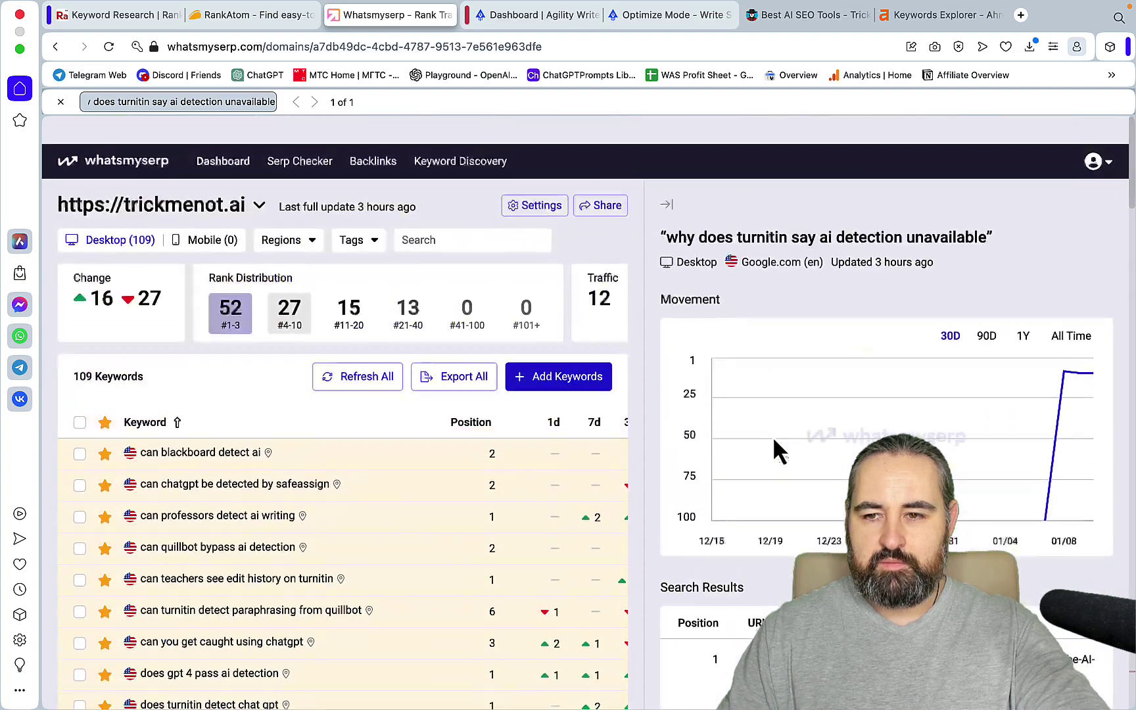
{"action": "mouse_move", "coordinate": [1048, 491]}
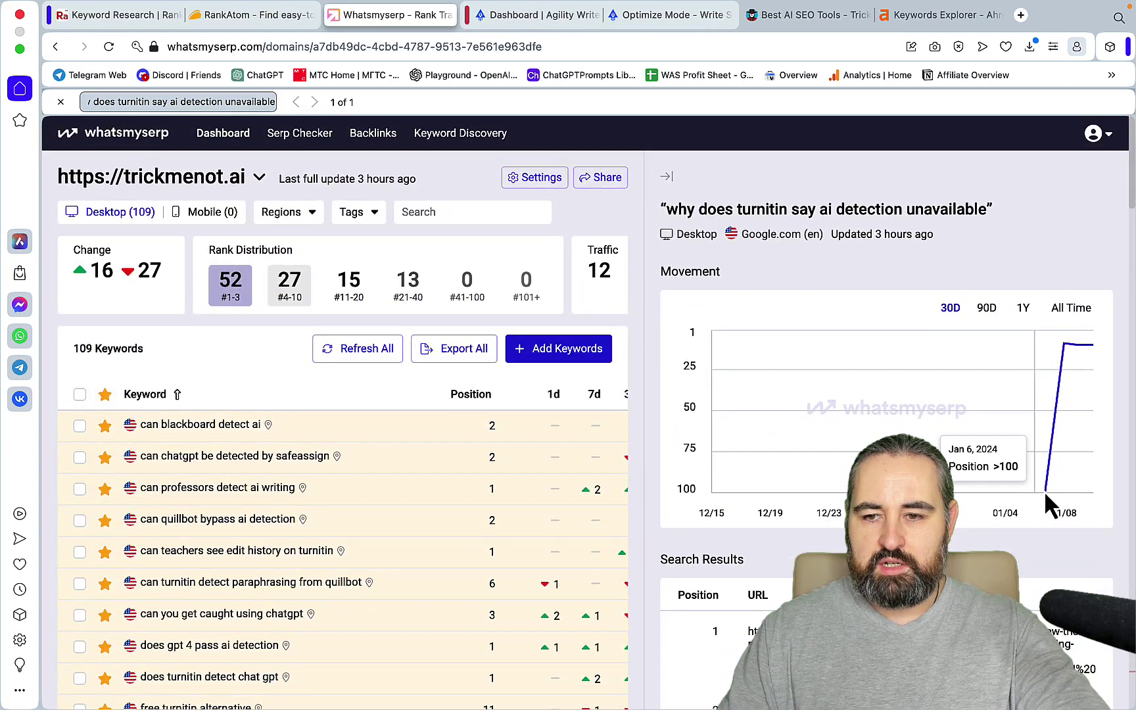
{"action": "mouse_move", "coordinate": [1065, 343]}
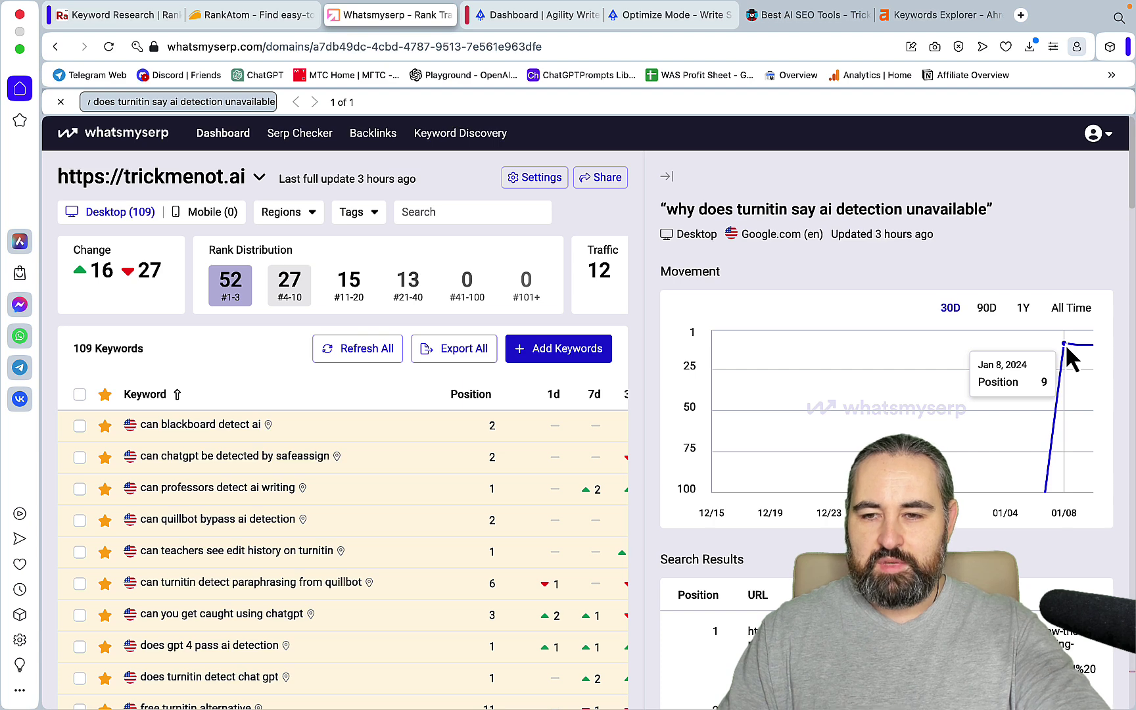
{"action": "mouse_move", "coordinate": [1044, 372]}
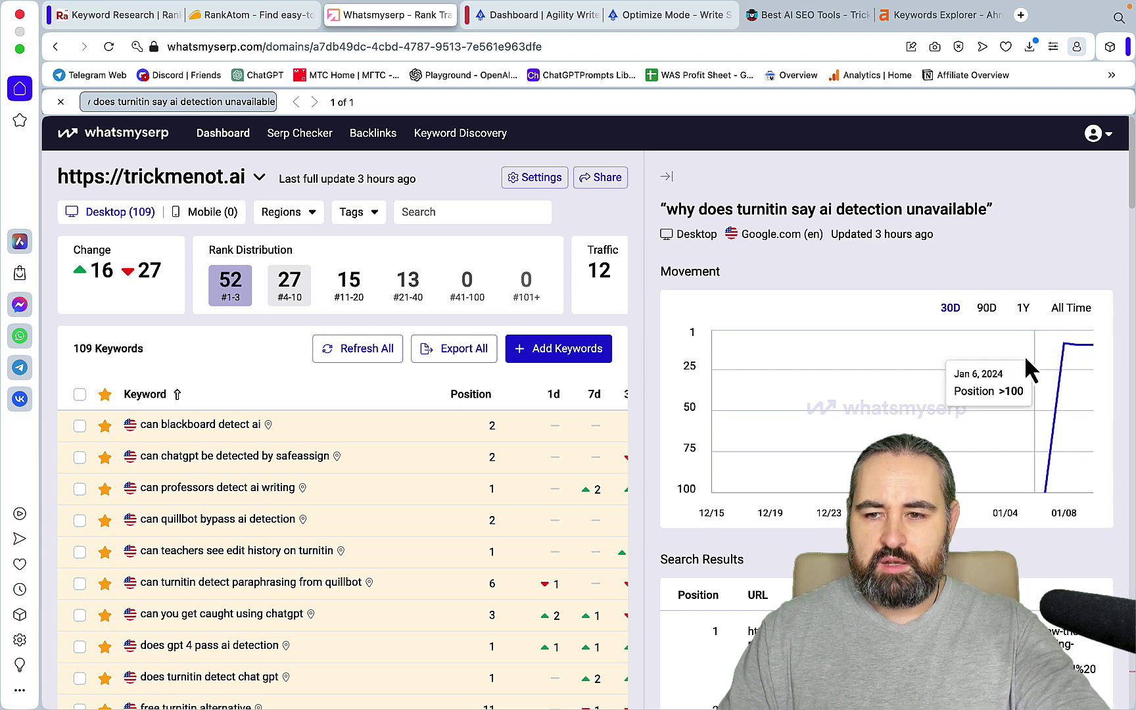
Copy 'can i use turnitin without a class id' and find it in the WhatsMySerp ranking list.
{"action": "key", "text": "super+Tab"}
{"action": "left_click_drag", "start_coordinate": [350, 270], "coordinate": [292, 275]}
{"action": "key", "text": "super+c"}
{"action": "key", "text": "super+Tab"}
{"action": "key", "text": "super+f"}
{"action": "key", "text": "super+v"}
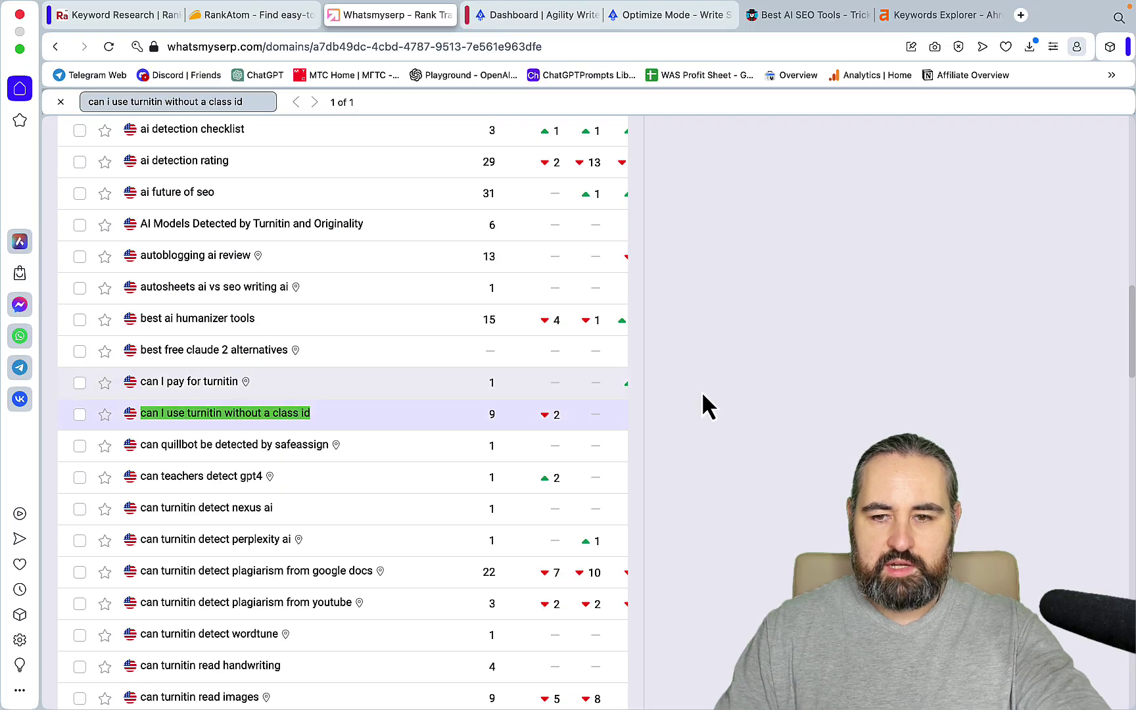
{"action": "scroll", "coordinate": [871, 441], "scroll_direction": "up", "scroll_amount": 15}
{"action": "scroll", "coordinate": [871, 440], "scroll_direction": "down", "scroll_amount": 1}
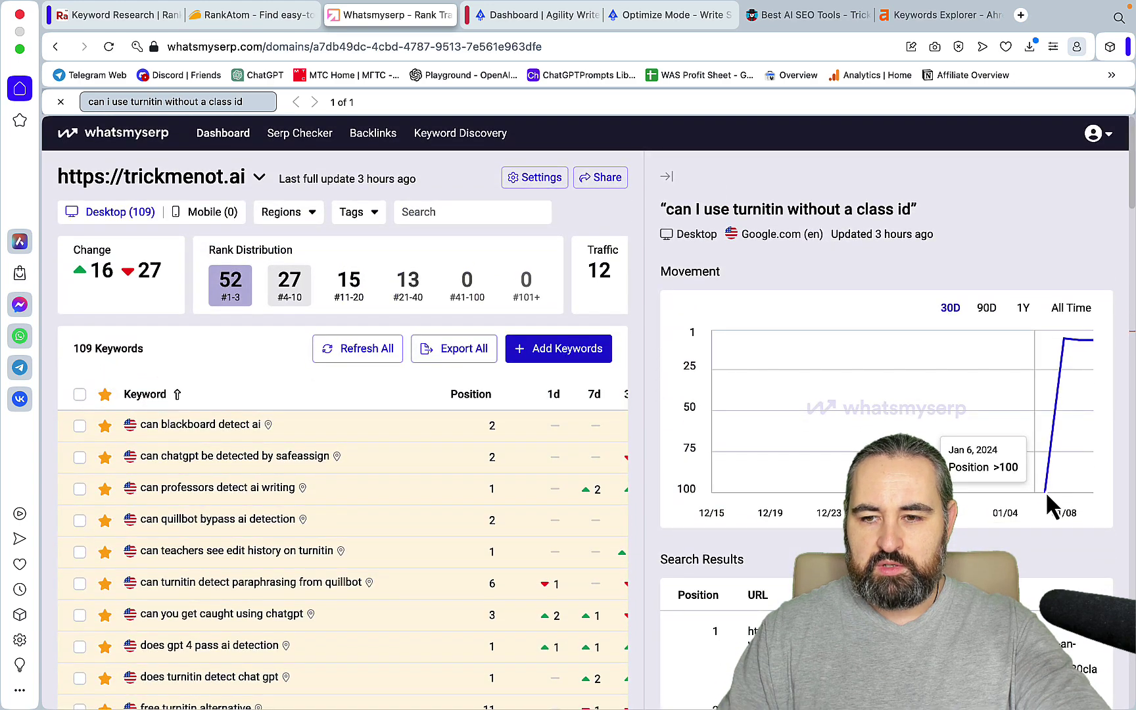
{"action": "mouse_move", "coordinate": [1066, 336]}
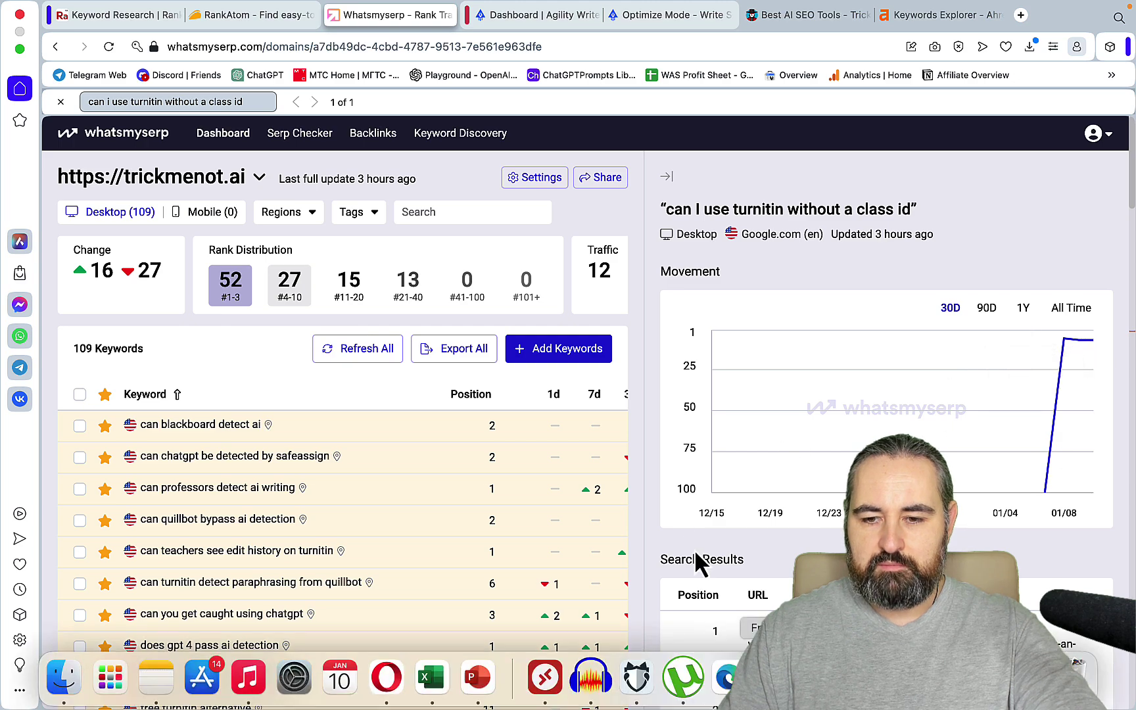
Find 'does turnitin detect translated text' in WhatsMySerp and review its movement chart.
{"action": "left_click", "coordinate": [658, 683]}
{"action": "left_click_drag", "start_coordinate": [567, 299], "coordinate": [289, 299]}
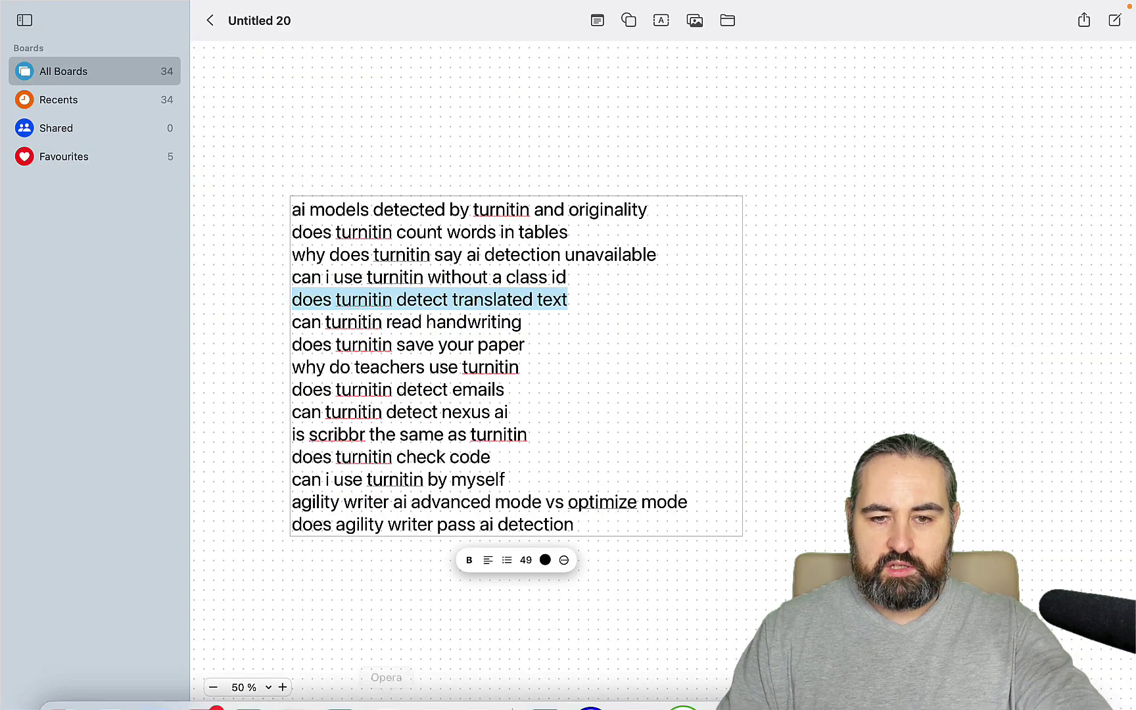
{"action": "left_click", "coordinate": [385, 677]}
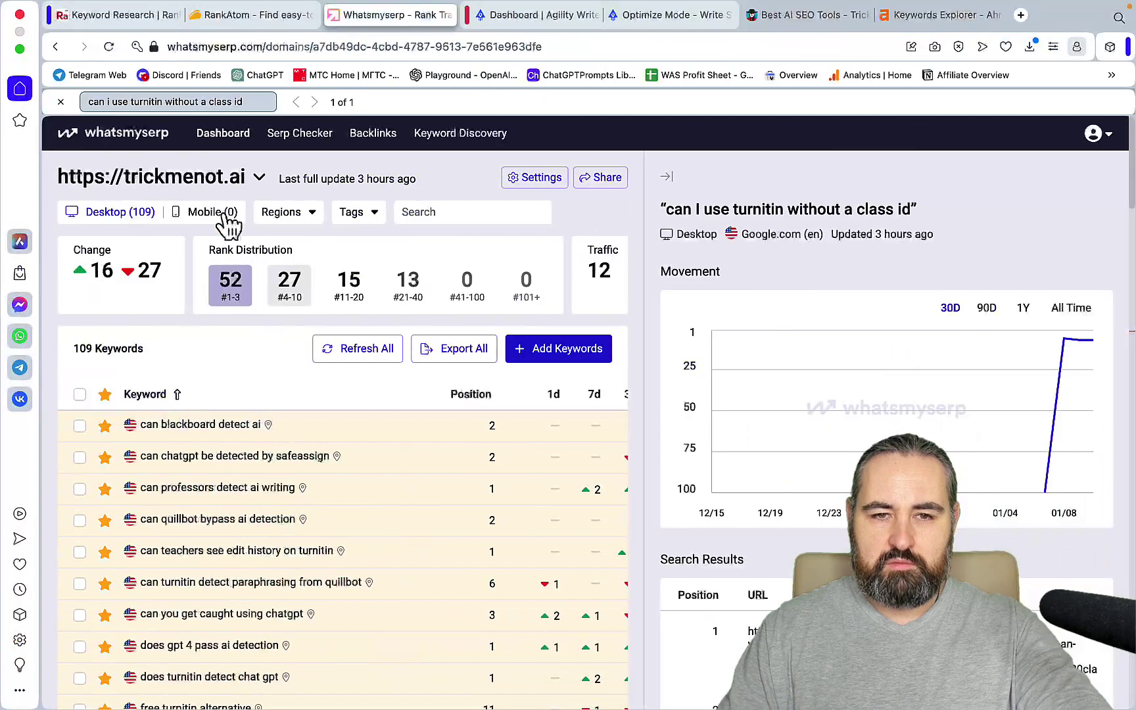
{"action": "left_click", "coordinate": [174, 102]}
{"action": "key", "text": "super+a"}
{"action": "key", "text": "super+v"}
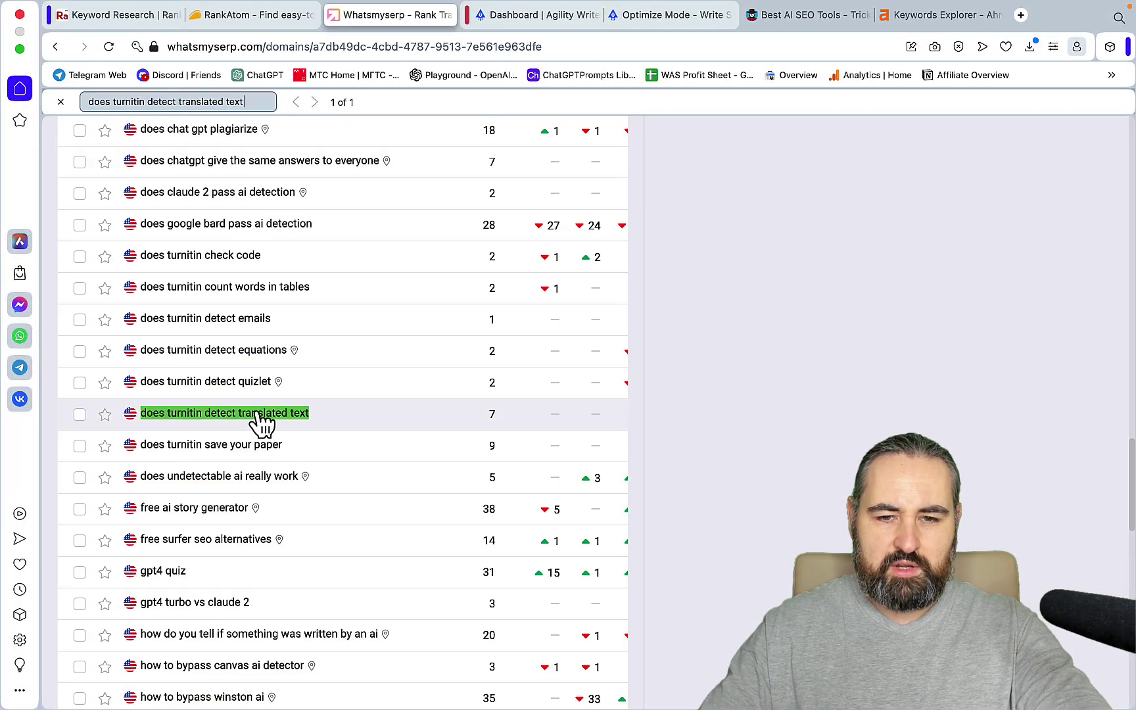
{"action": "left_click", "coordinate": [256, 423]}
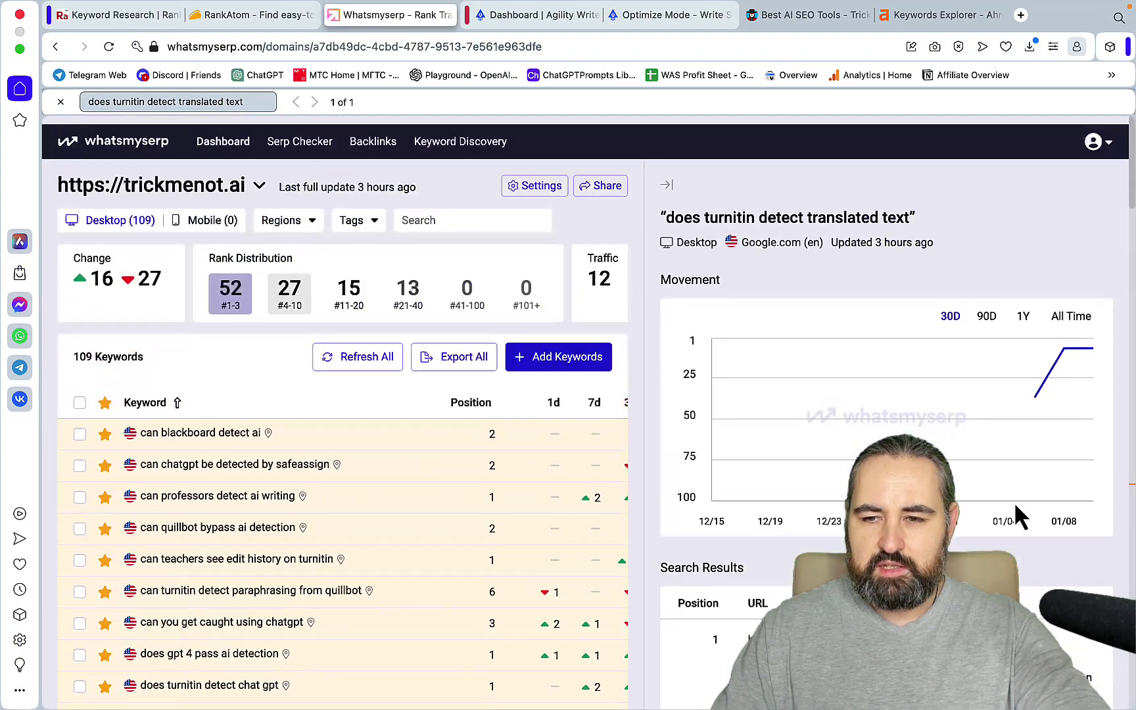
{"action": "mouse_move", "coordinate": [1033, 414]}
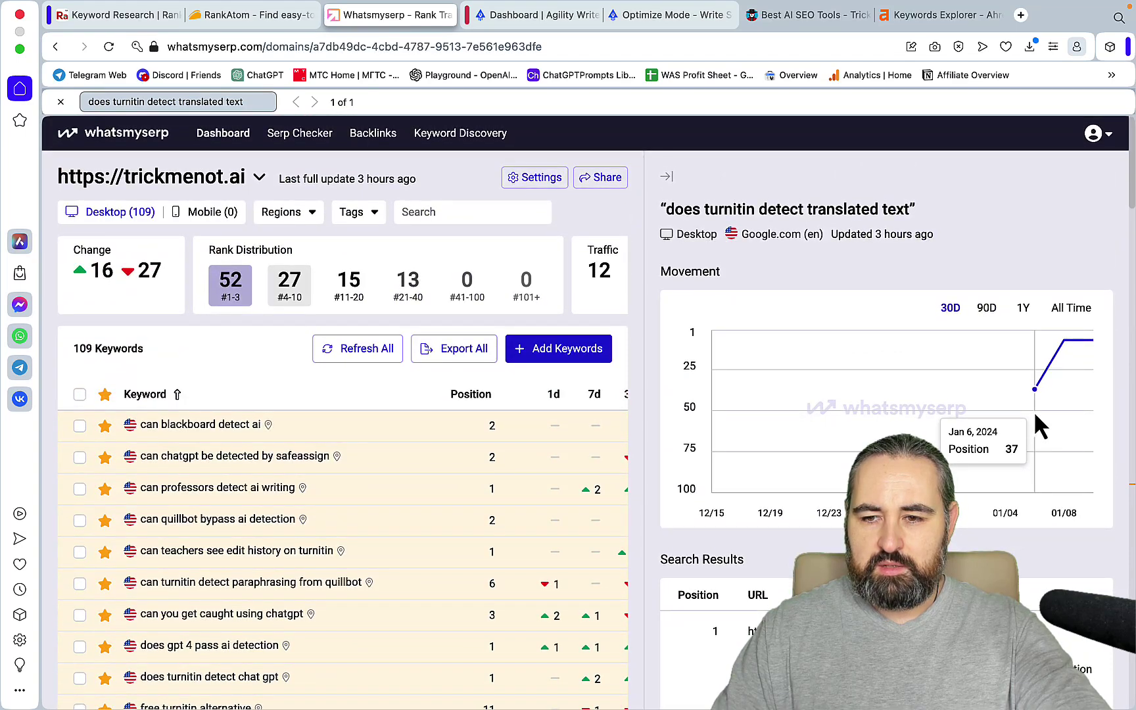
{"action": "mouse_move", "coordinate": [1065, 356]}
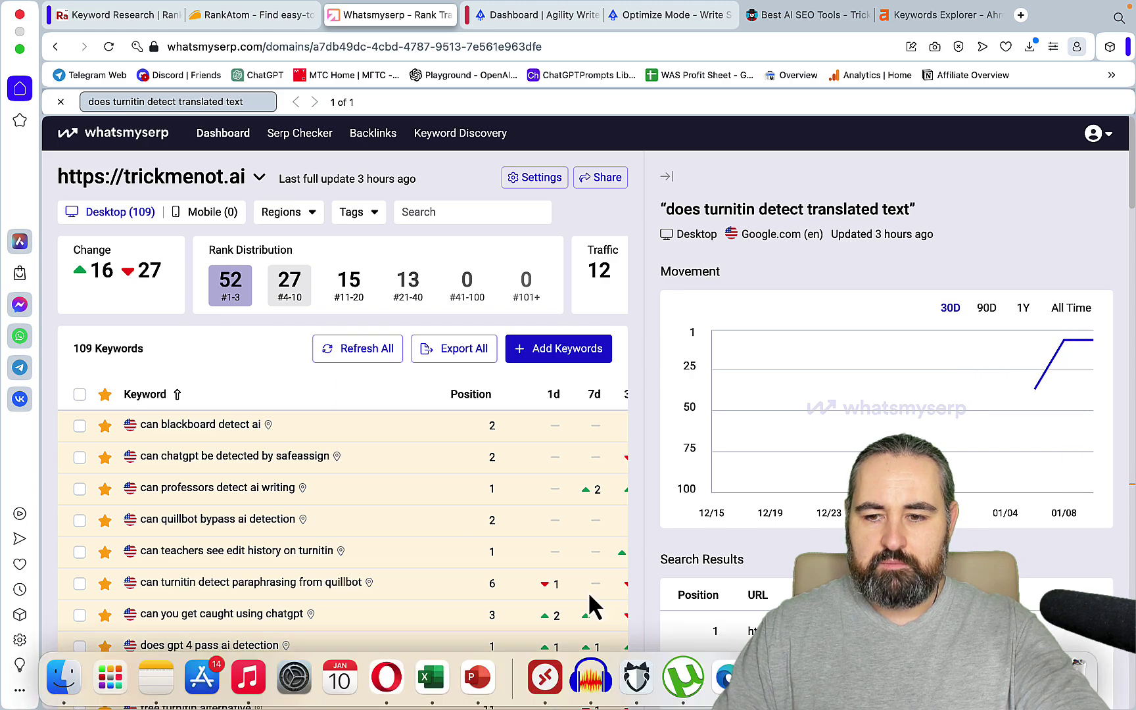
Find 'can turnitin read handwriting' in WhatsMySerp and review its movement chart.
{"action": "key", "text": "super+v"}
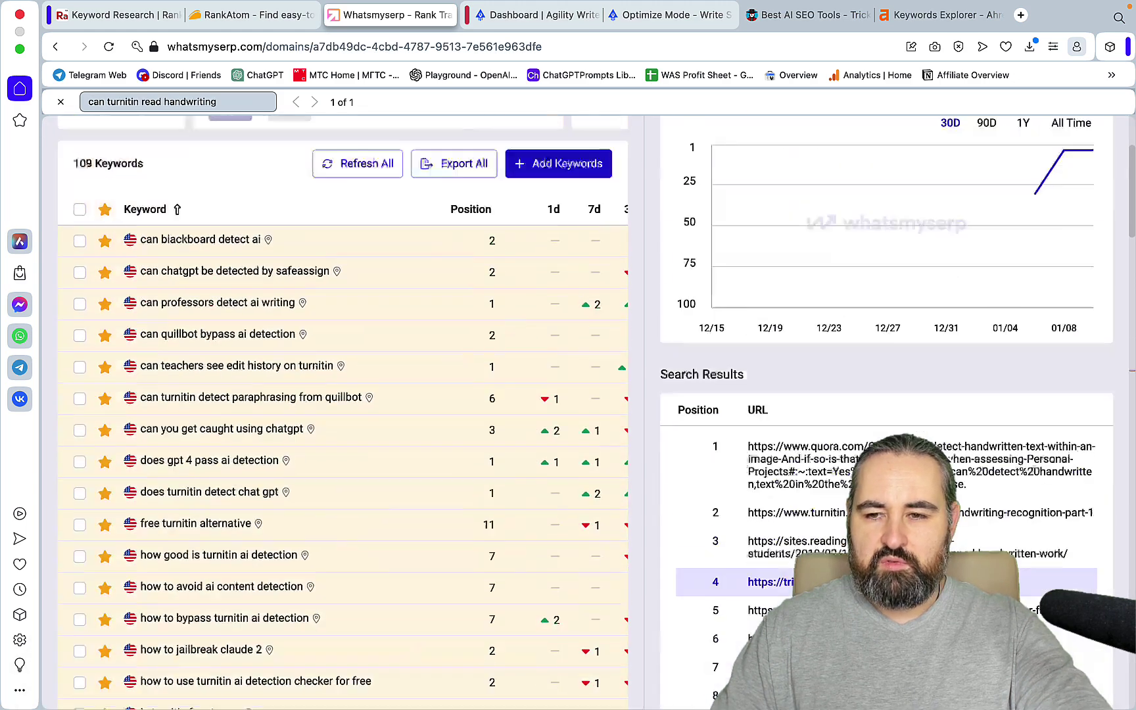
{"action": "mouse_move", "coordinate": [1005, 395]}
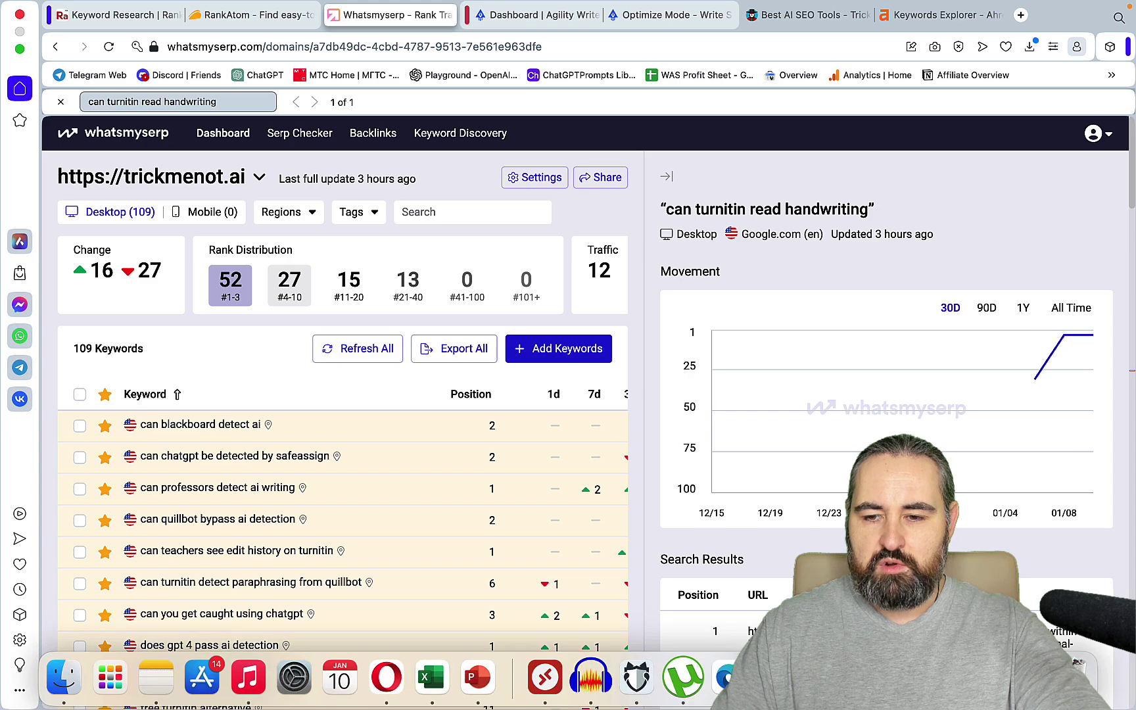
{"action": "left_click", "coordinate": [519, 684]}
{"action": "mouse_move", "coordinate": [432, 697]}
{"action": "left_click", "coordinate": [387, 697]}
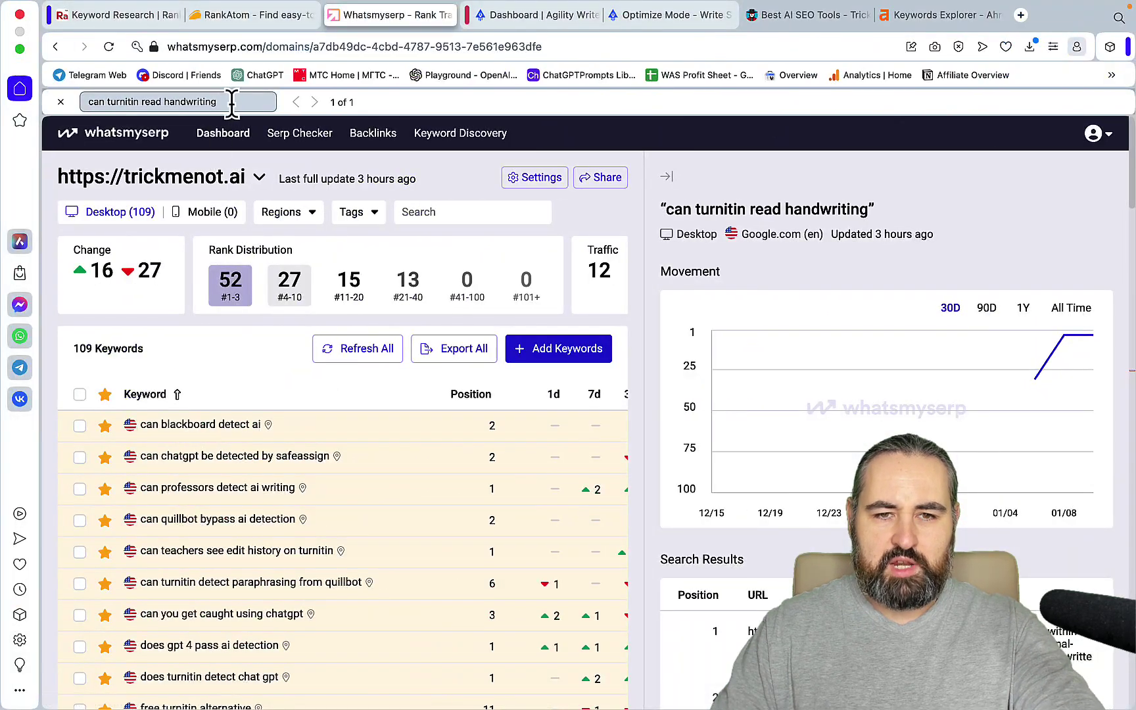
Review 'does turnitin save your paper' in WhatsMySerp: position 45 on Jan 6, 8 by Jan 10.
{"action": "key", "text": "super+f"}
{"action": "key", "text": "super+v"}
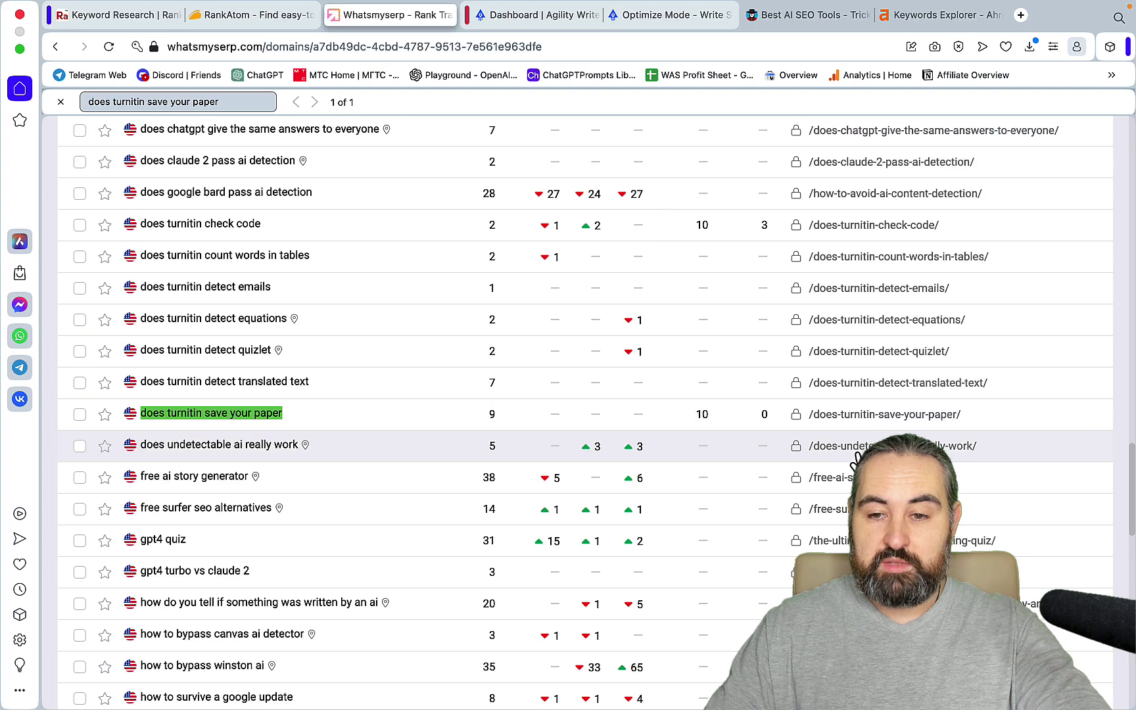
{"action": "scroll", "coordinate": [654, 401], "scroll_direction": "up", "scroll_amount": 20}
{"action": "scroll", "coordinate": [654, 397], "scroll_direction": "down", "scroll_amount": 3}
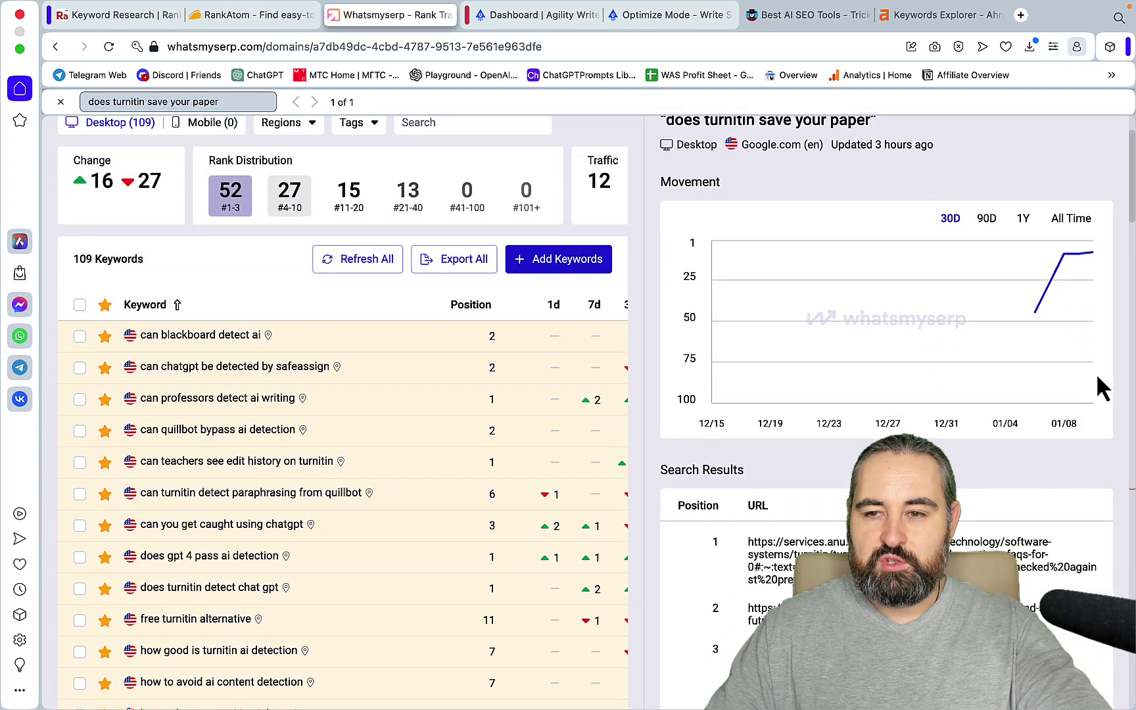
{"action": "mouse_move", "coordinate": [1037, 332]}
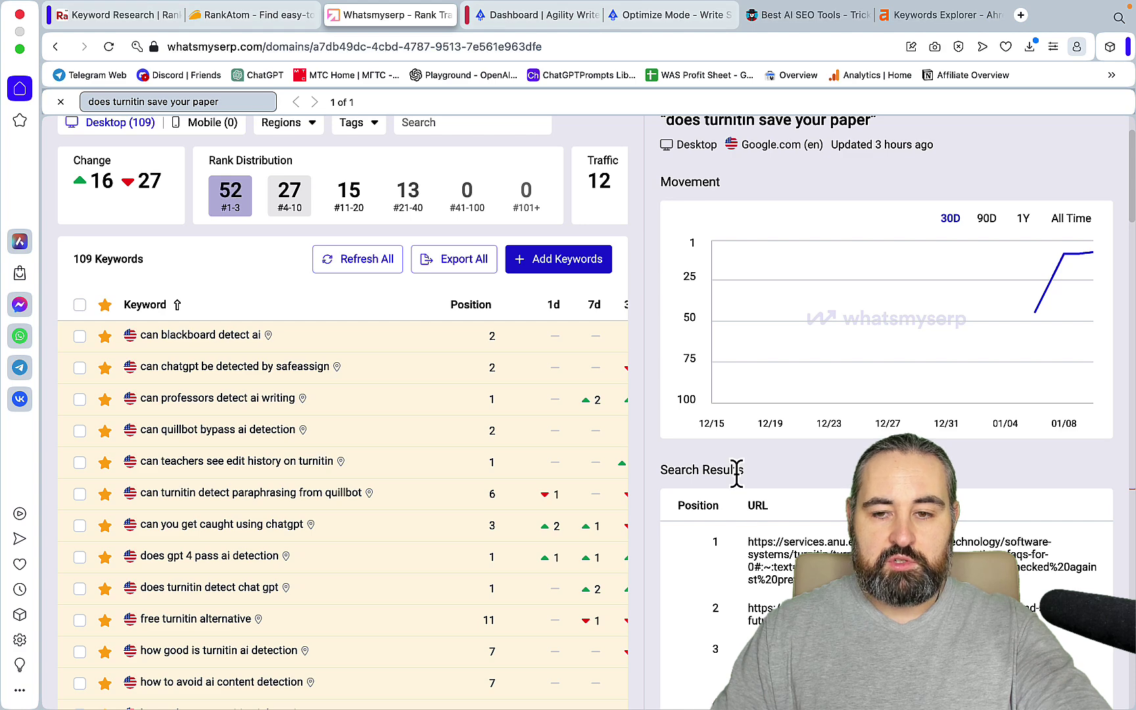
{"action": "mouse_move", "coordinate": [590, 683]}
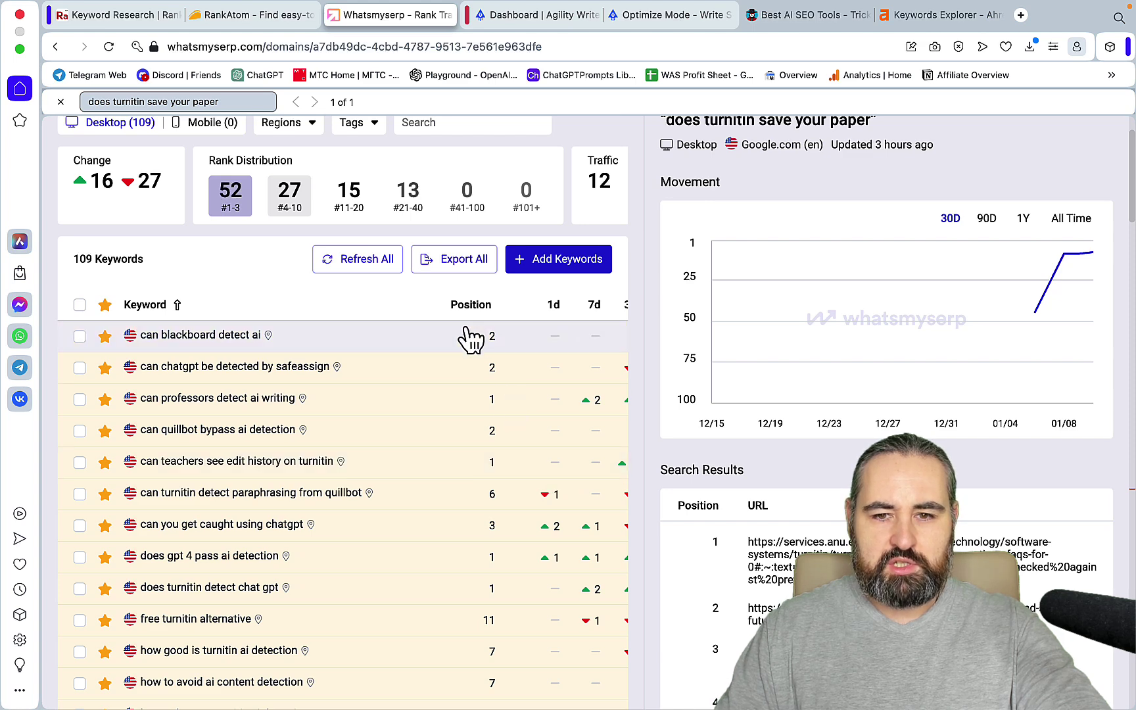
Close the AppSumo RankAtom tab and open RankAtom's Turnitin report listing 4525 keywords.
{"action": "left_click", "coordinate": [112, 17]}
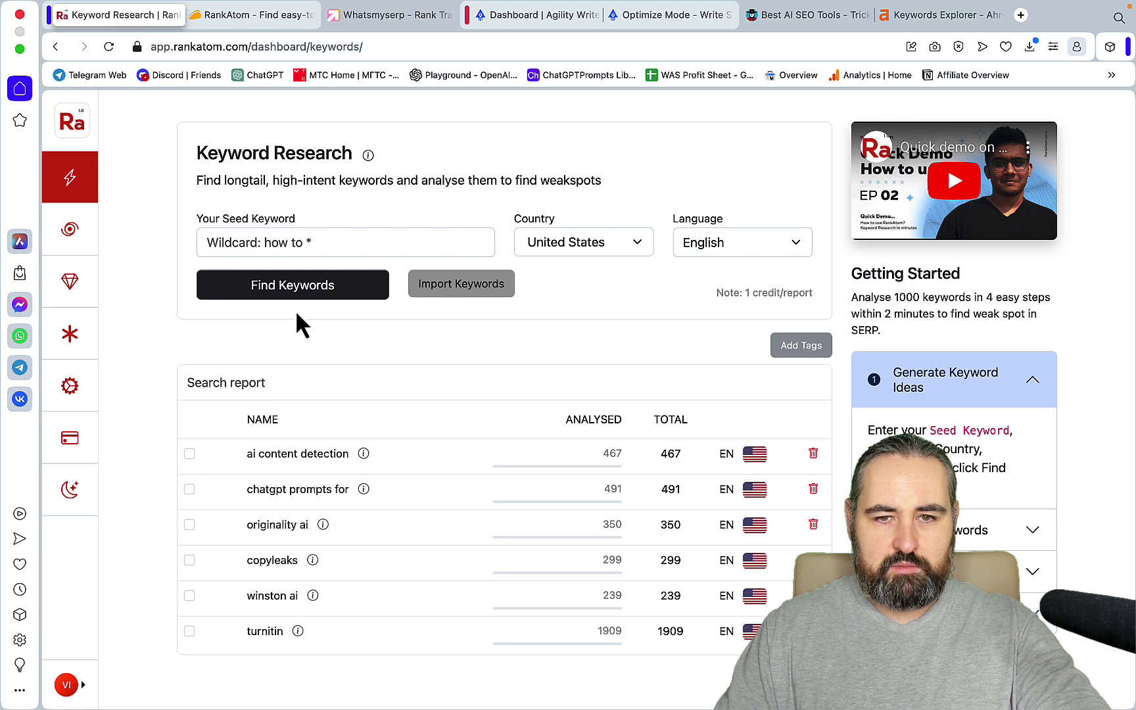
{"action": "left_click", "coordinate": [247, 12]}
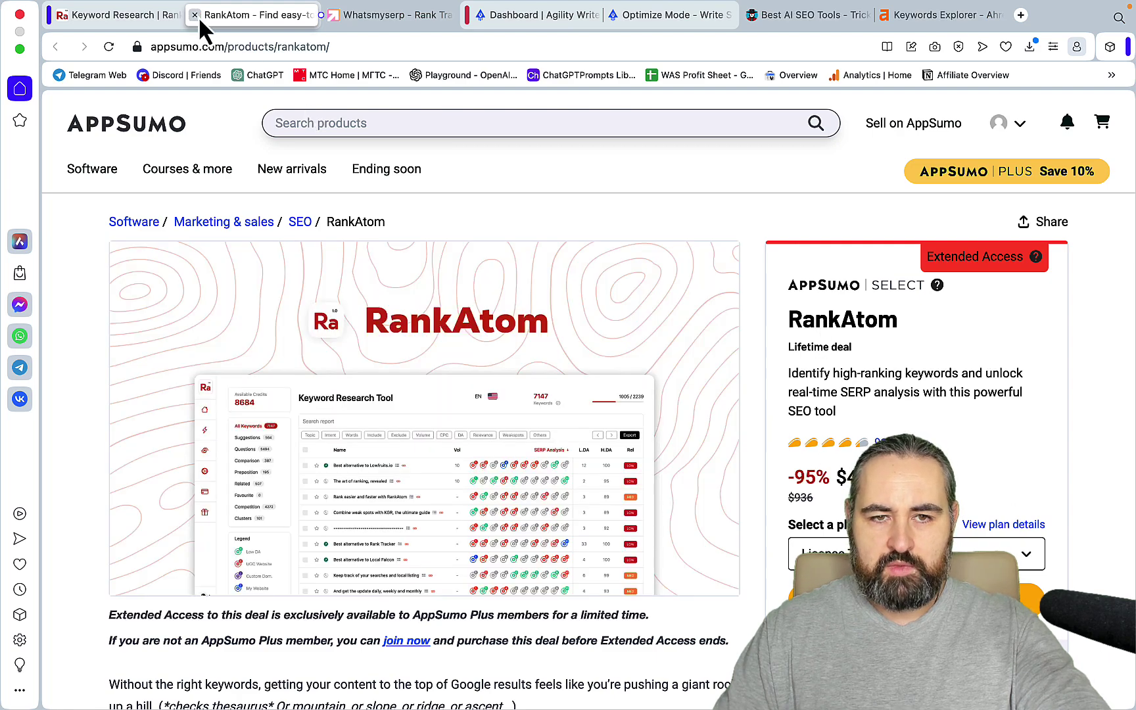
{"action": "left_click", "coordinate": [194, 15]}
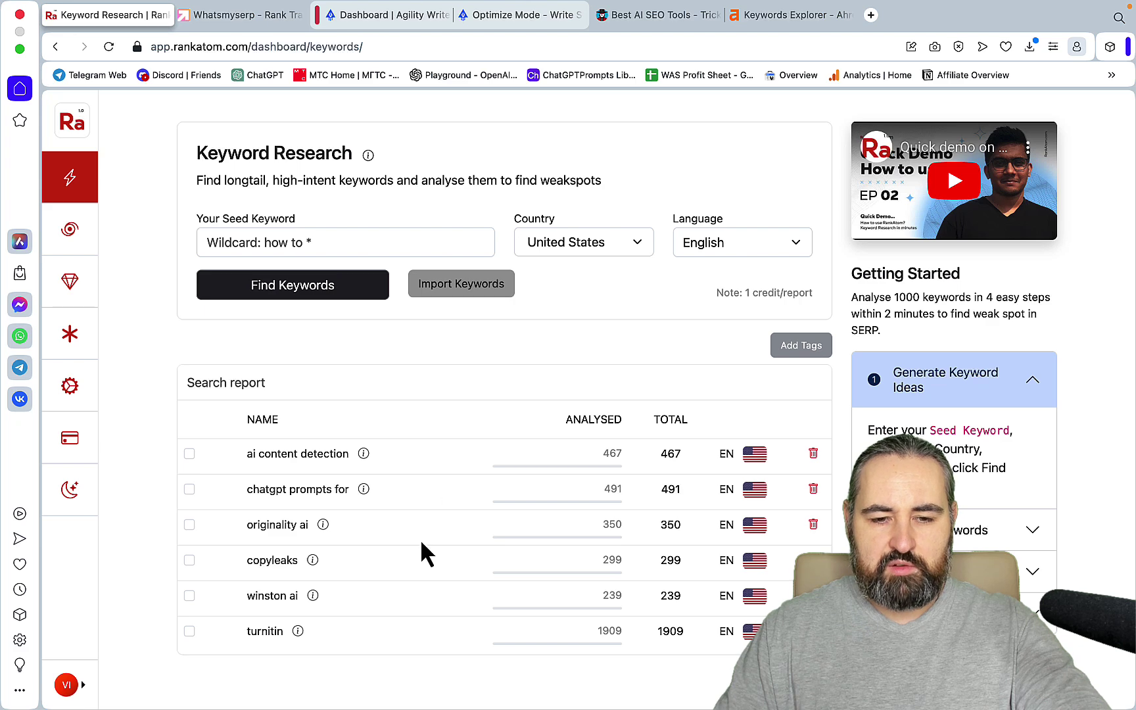
{"action": "left_click", "coordinate": [257, 633]}
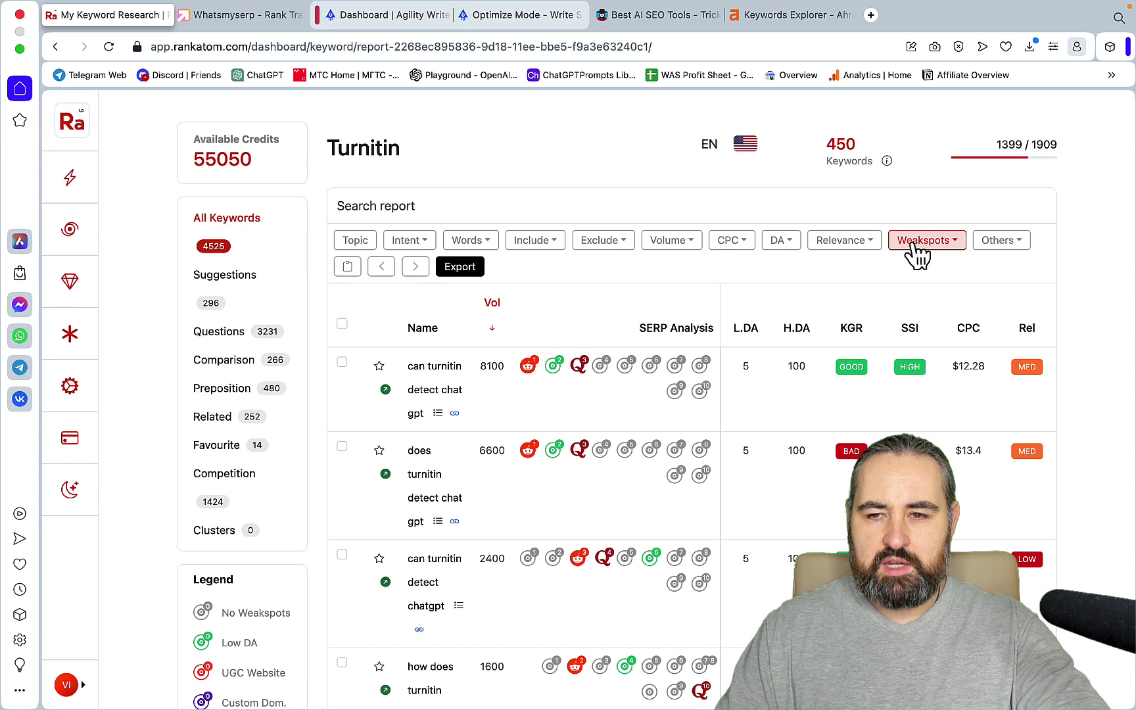
{"action": "left_click", "coordinate": [922, 241]}
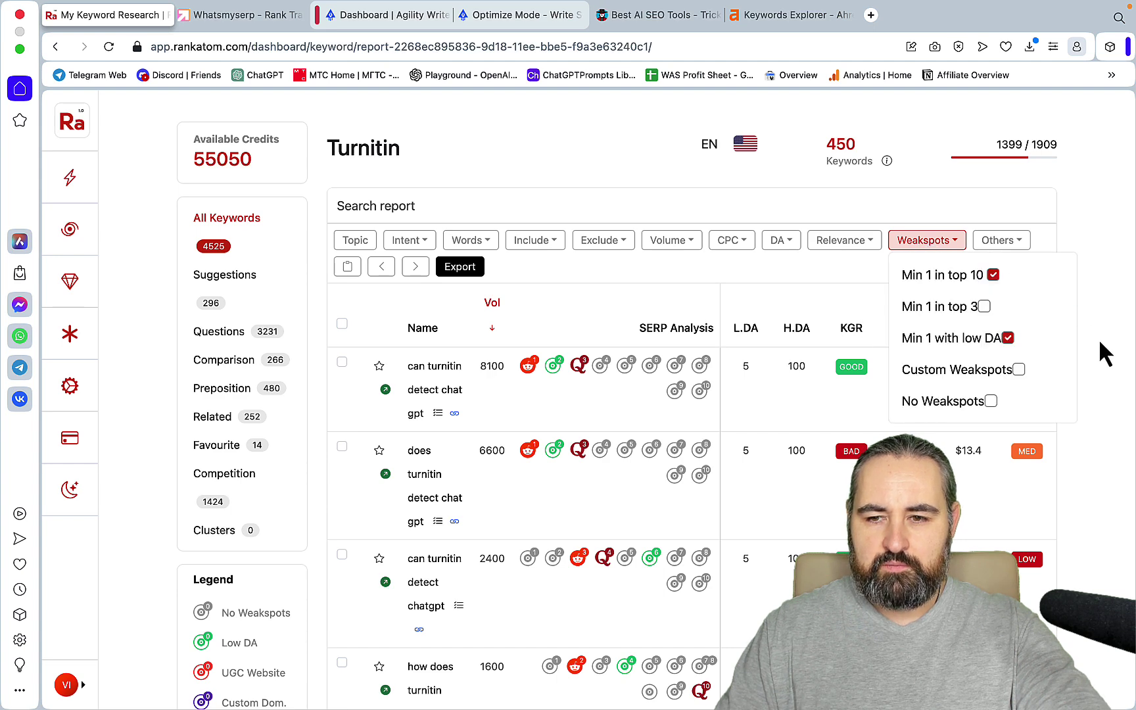
{"action": "left_click", "coordinate": [1117, 330]}
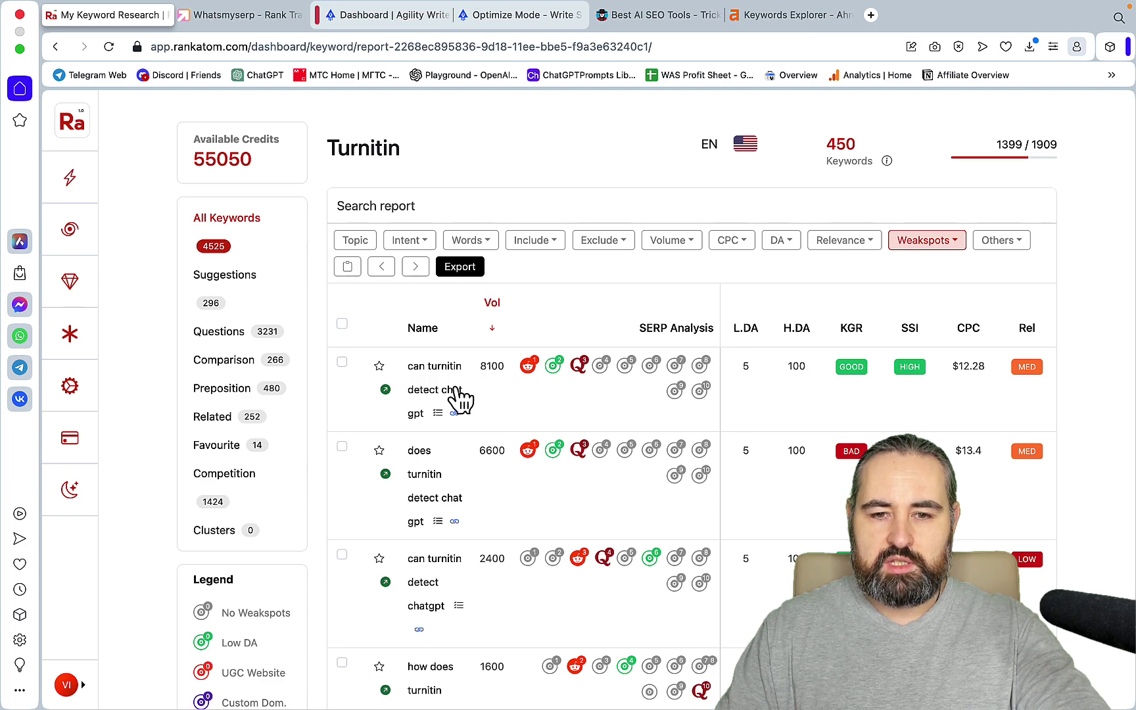
{"action": "scroll", "coordinate": [473, 371], "scroll_direction": "down", "scroll_amount": 10}
{"action": "scroll", "coordinate": [464, 375], "scroll_direction": "up", "scroll_amount": 2}
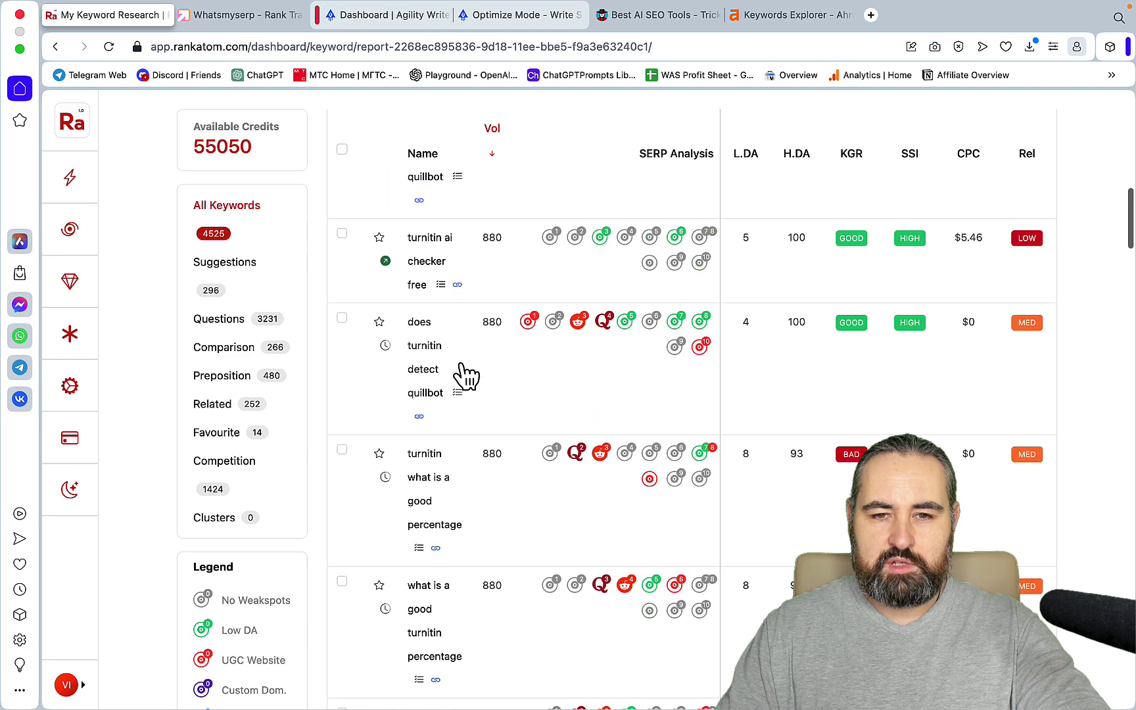
{"action": "mouse_move", "coordinate": [386, 262]}
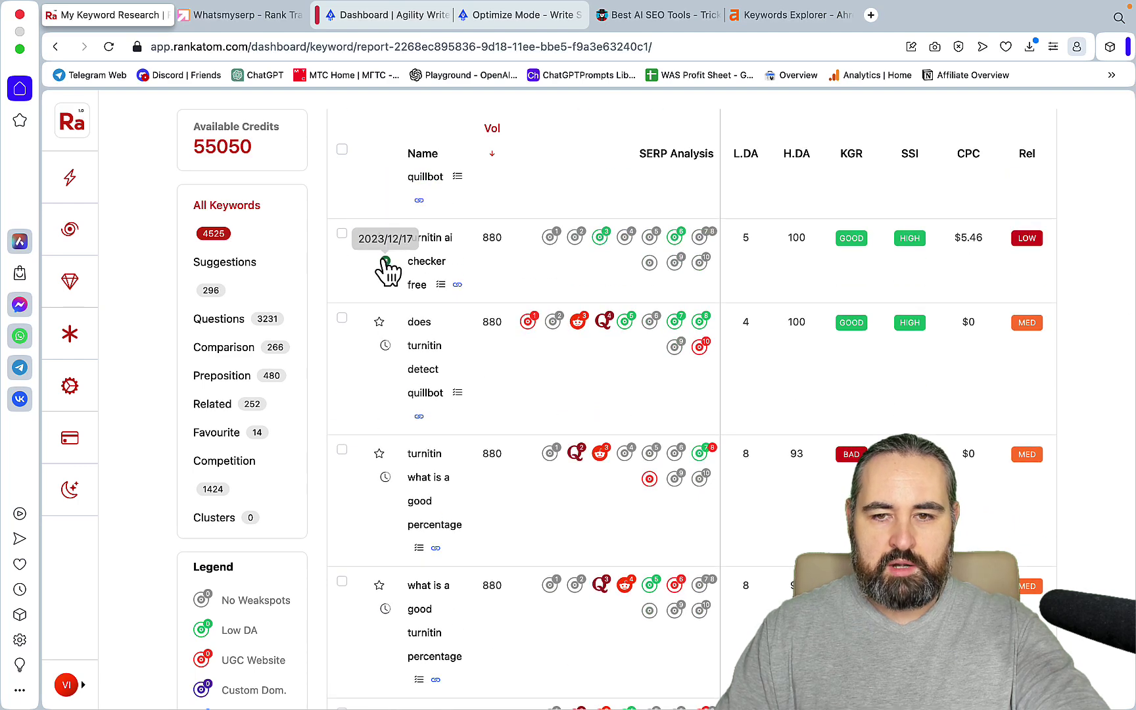
{"action": "scroll", "coordinate": [695, 370], "scroll_direction": "up", "scroll_amount": 10}
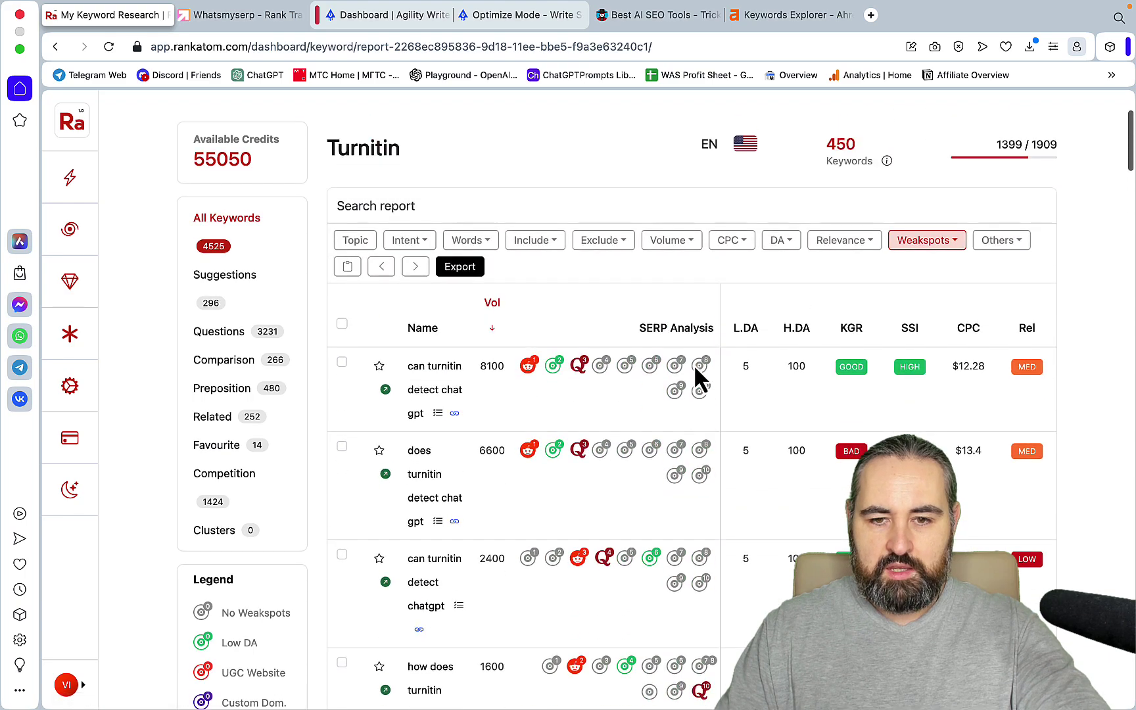
{"action": "scroll", "coordinate": [700, 375], "scroll_direction": "down", "scroll_amount": 10}
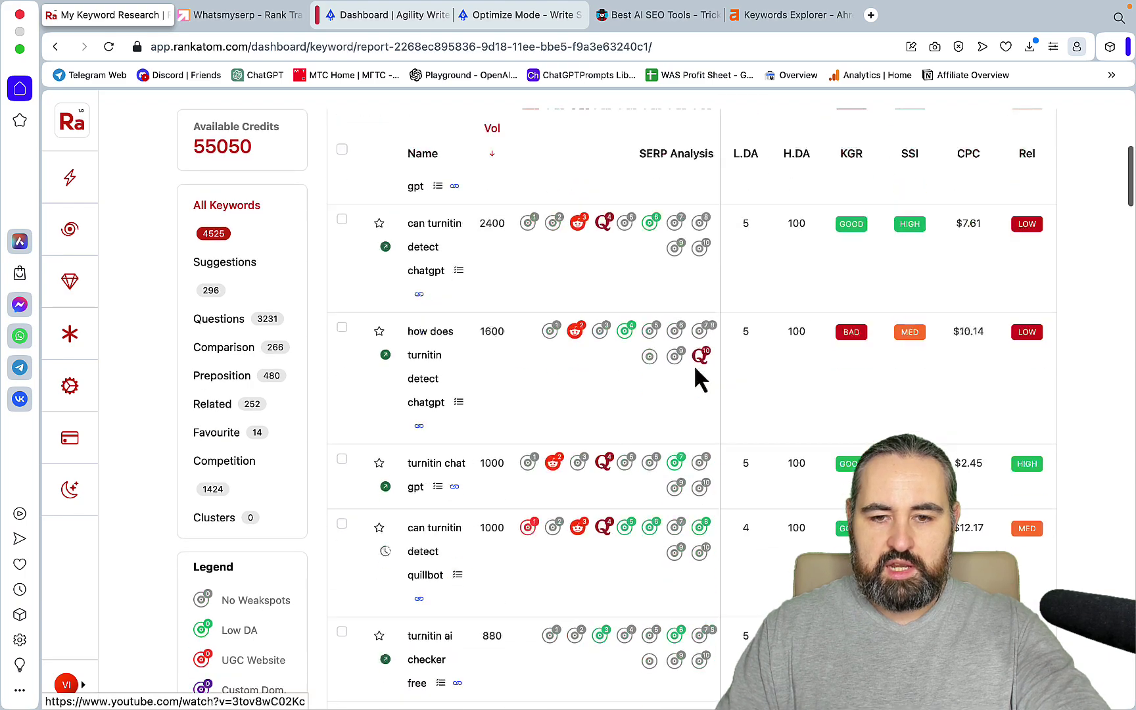
{"action": "scroll", "coordinate": [700, 374], "scroll_direction": "up", "scroll_amount": 9}
{"action": "scroll", "coordinate": [699, 374], "scroll_direction": "up", "scroll_amount": 2}
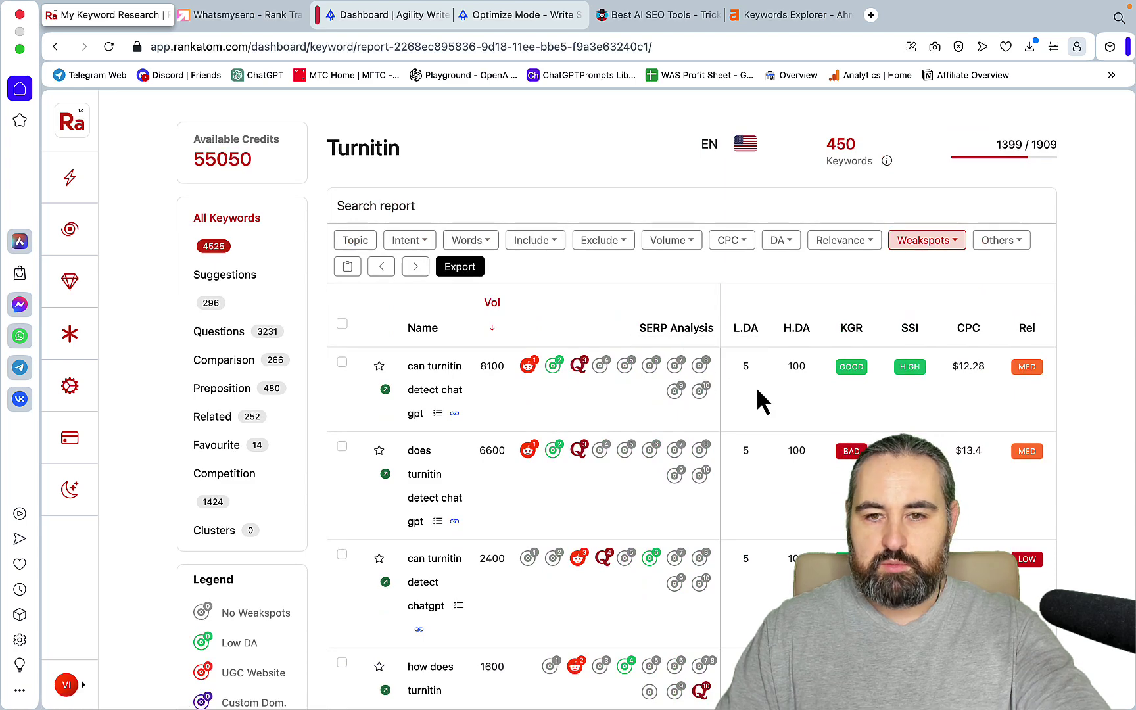
{"action": "left_click", "coordinate": [495, 15]}
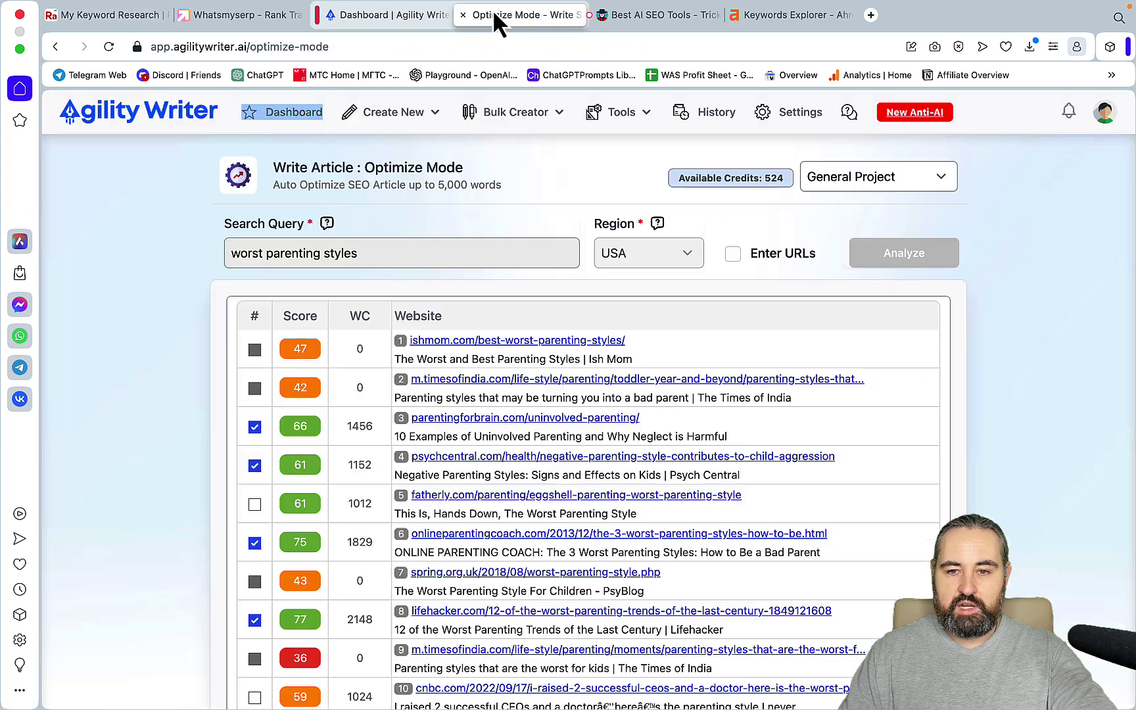
{"action": "left_click", "coordinate": [388, 17]}
{"action": "mouse_move", "coordinate": [421, 113]}
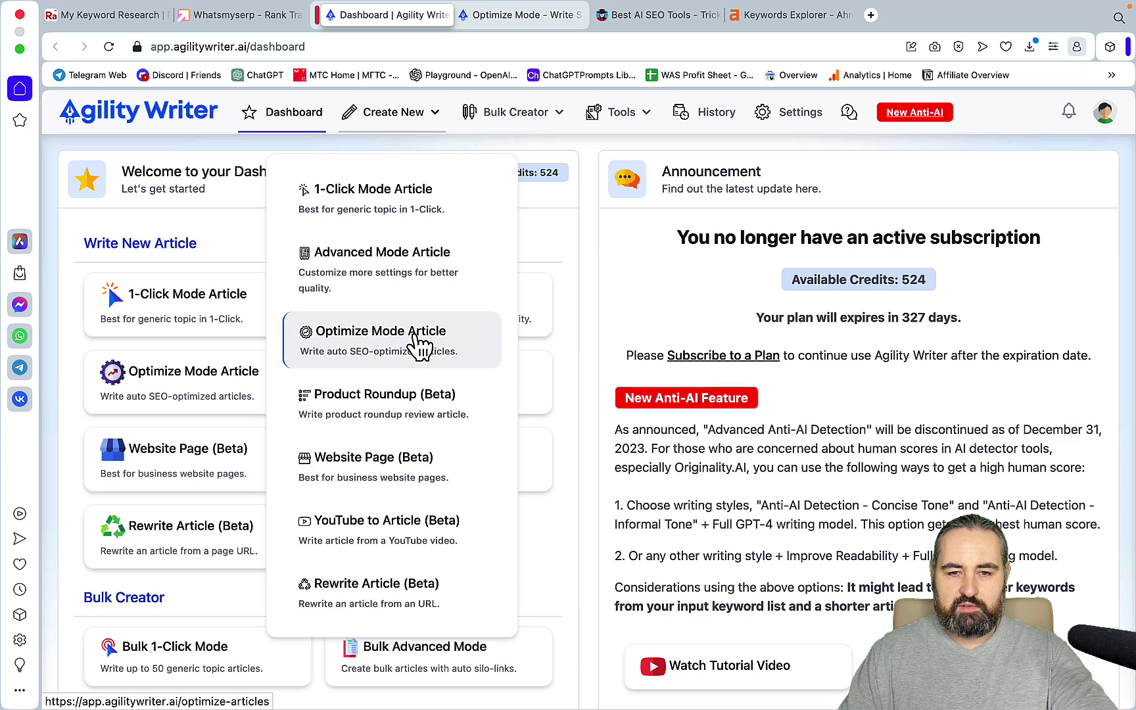
{"action": "left_click", "coordinate": [489, 18]}
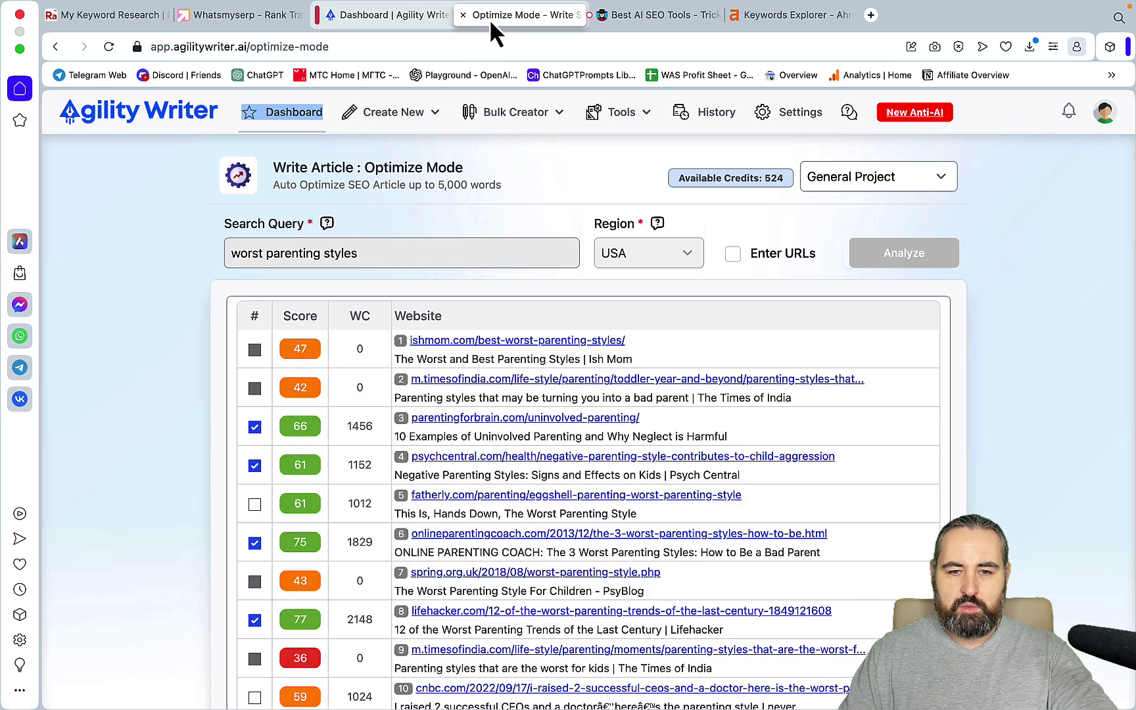
{"action": "mouse_move", "coordinate": [515, 113]}
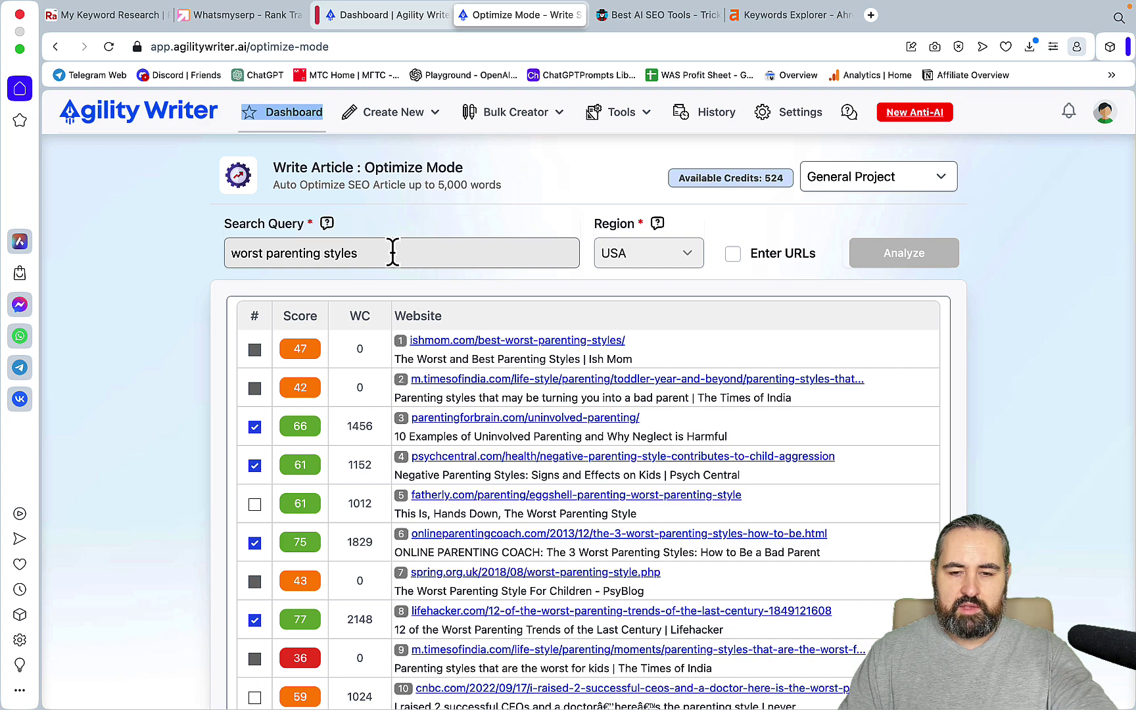
{"action": "left_click_drag", "start_coordinate": [380, 253], "coordinate": [168, 269]}
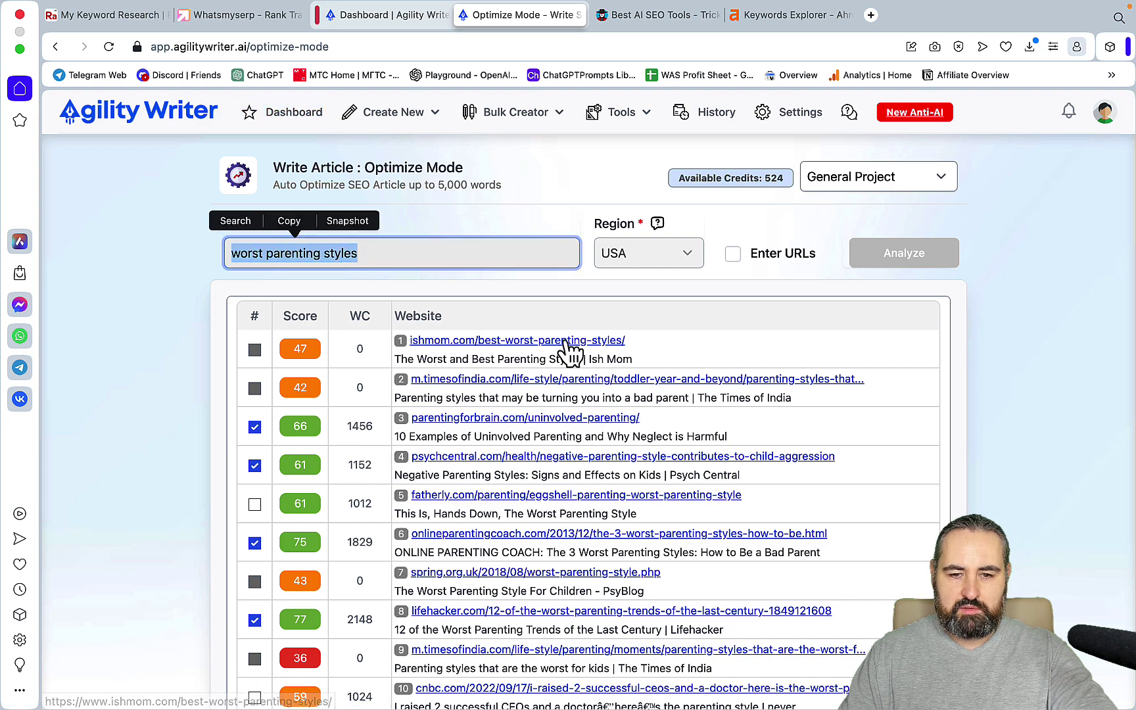
{"action": "scroll", "coordinate": [737, 363], "scroll_direction": "down", "scroll_amount": 3}
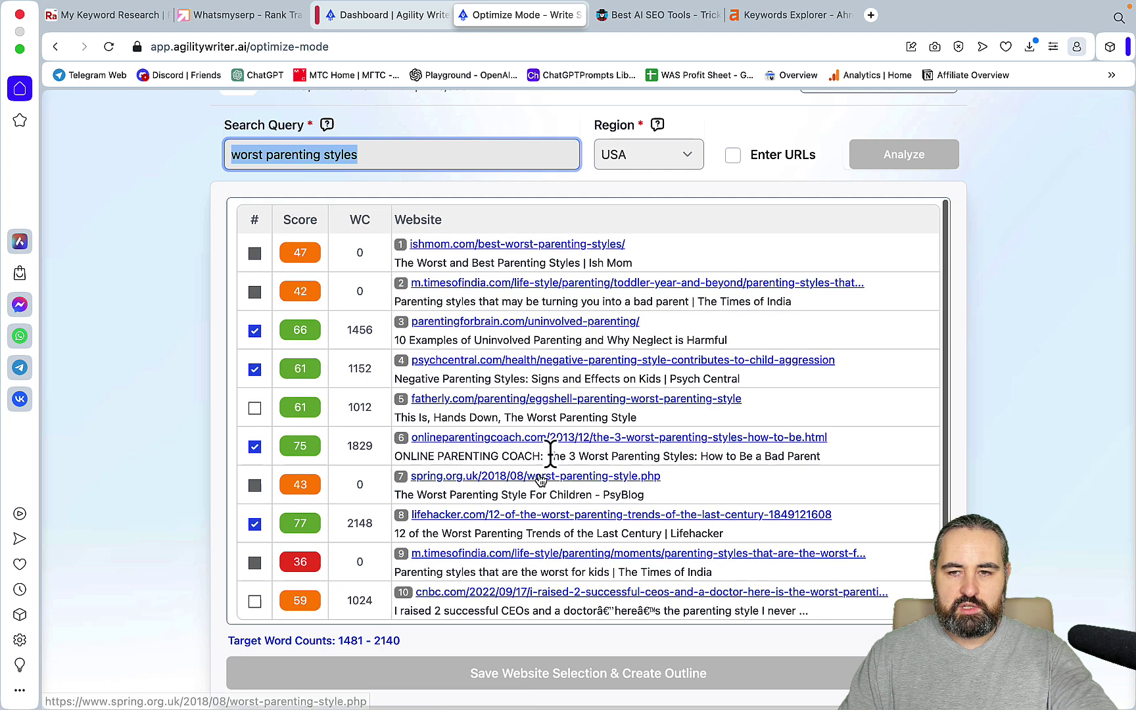
{"action": "left_click", "coordinate": [733, 155]}
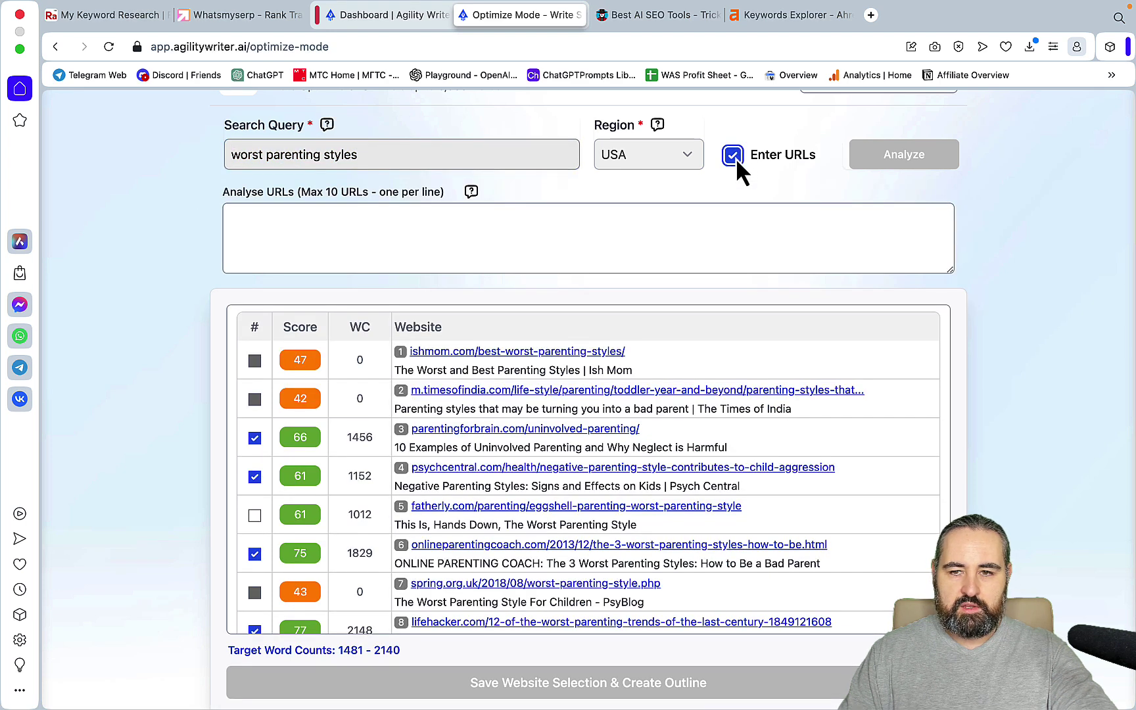
{"action": "left_click", "coordinate": [733, 155]}
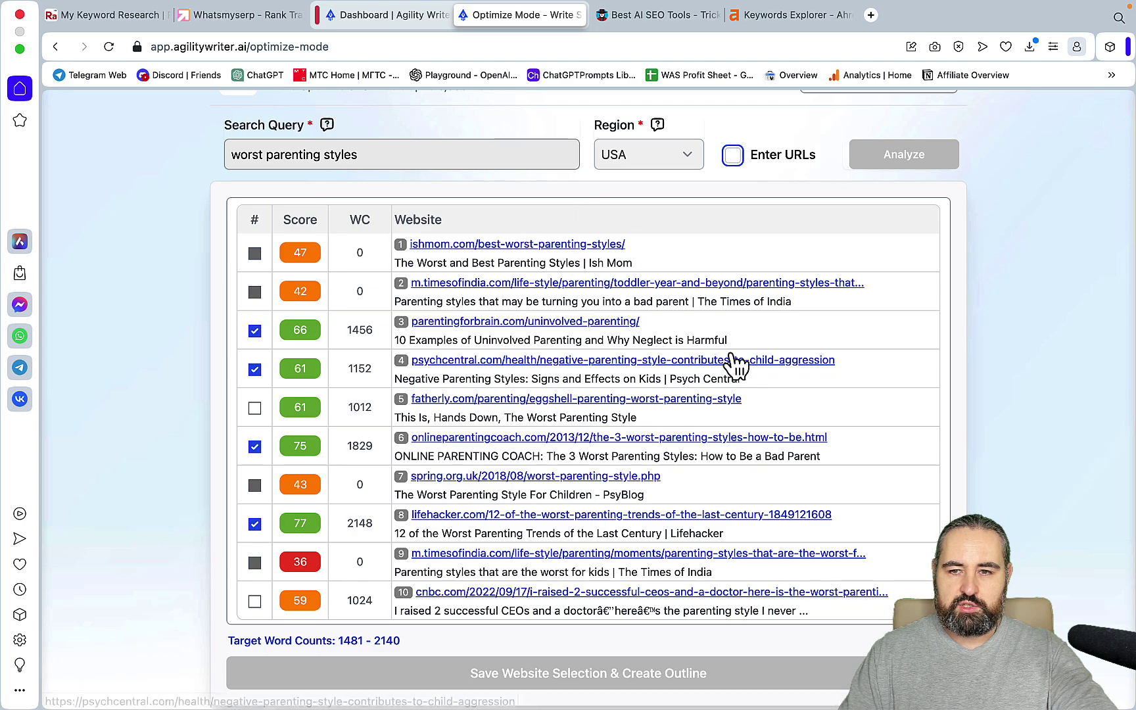
Keep Full GPT-4 as the writing model and set point of view to First Person Singular (I, Me).
{"action": "scroll", "coordinate": [764, 403], "scroll_direction": "up", "scroll_amount": 2}
{"action": "scroll", "coordinate": [763, 403], "scroll_direction": "down", "scroll_amount": 10}
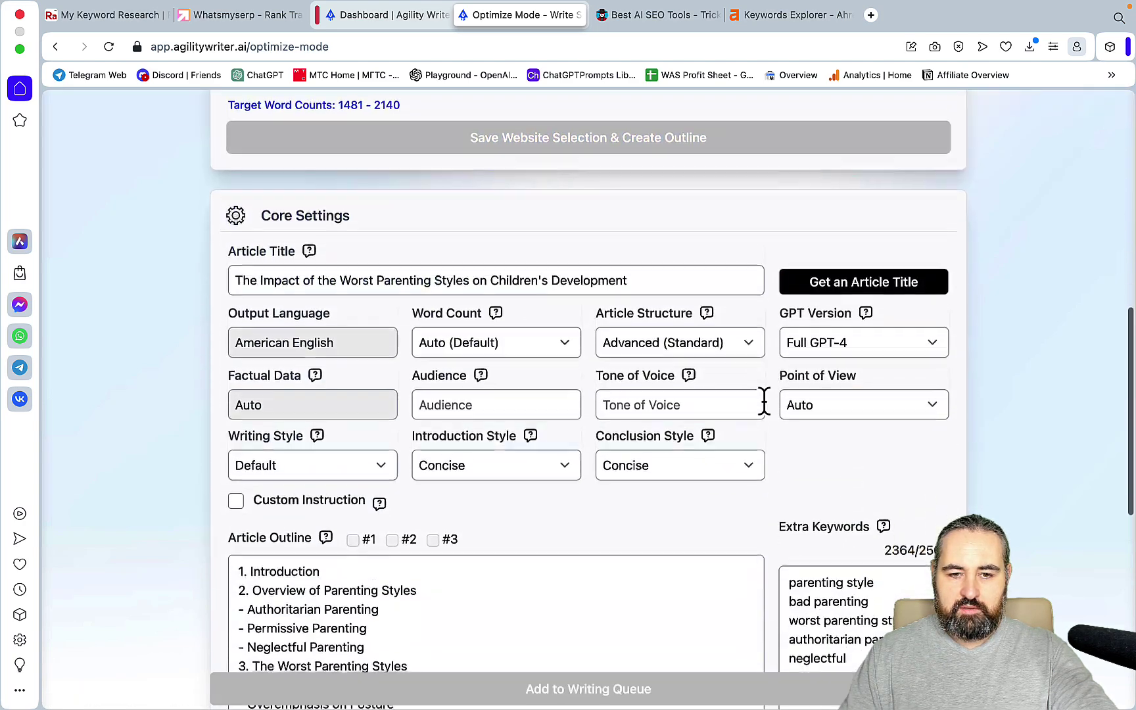
{"action": "scroll", "coordinate": [764, 403], "scroll_direction": "down", "scroll_amount": 2}
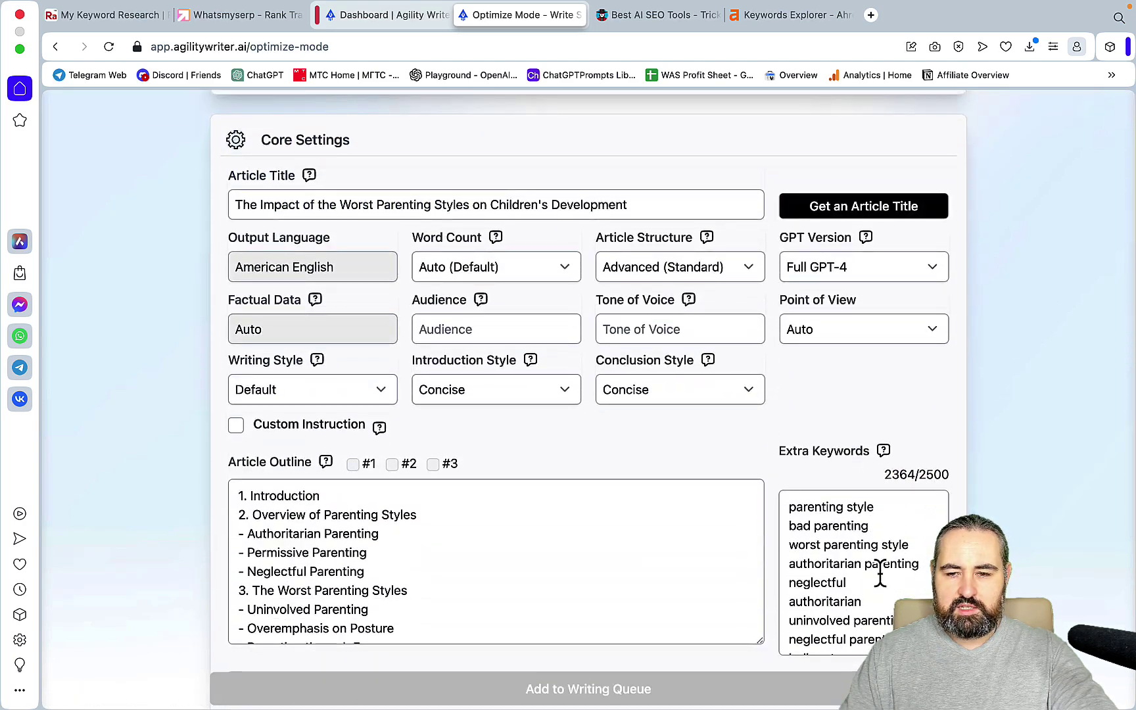
{"action": "left_click", "coordinate": [862, 590]}
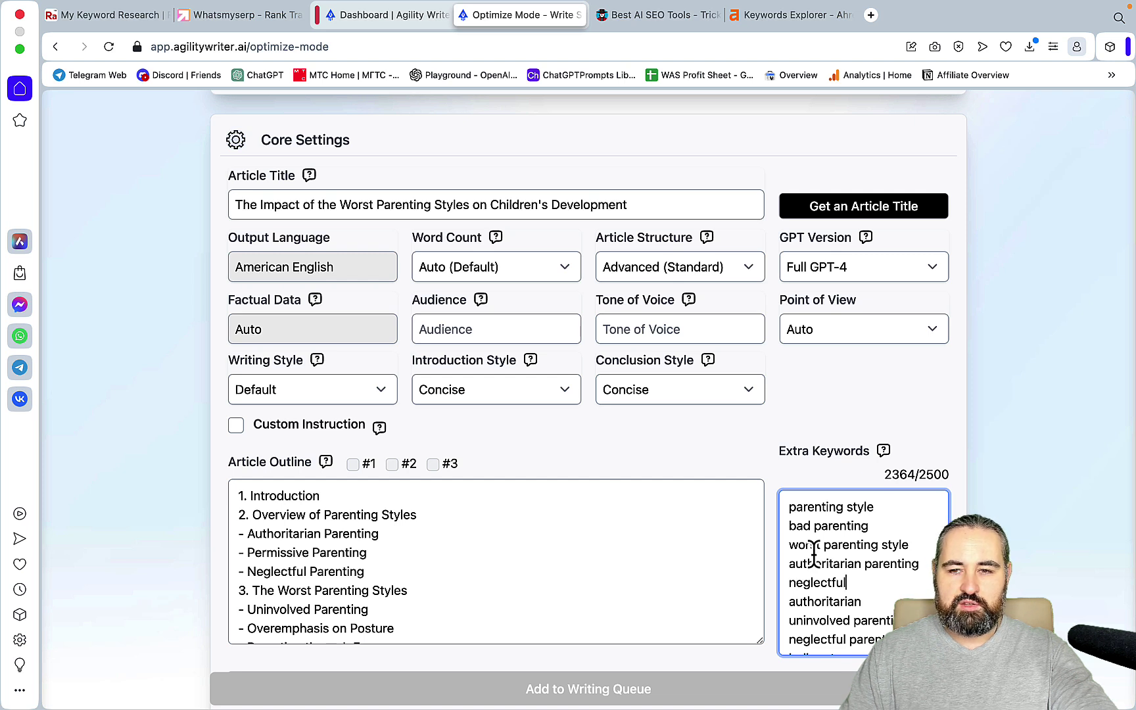
{"action": "left_click", "coordinate": [915, 273]}
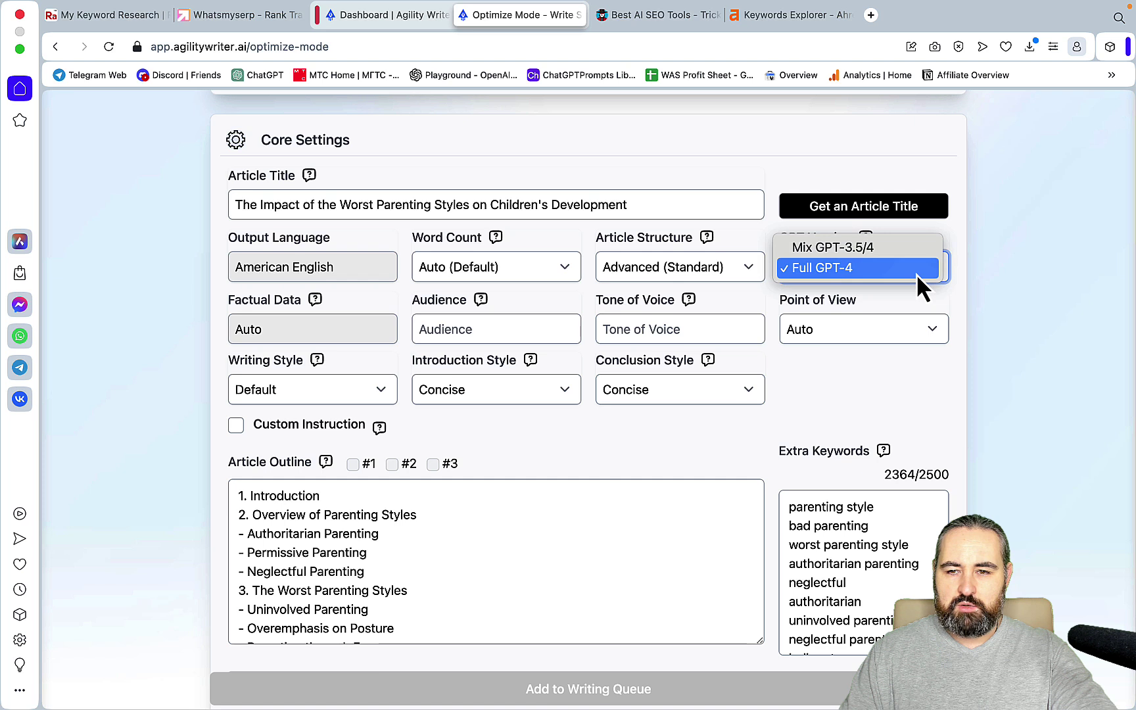
{"action": "left_click", "coordinate": [1005, 296]}
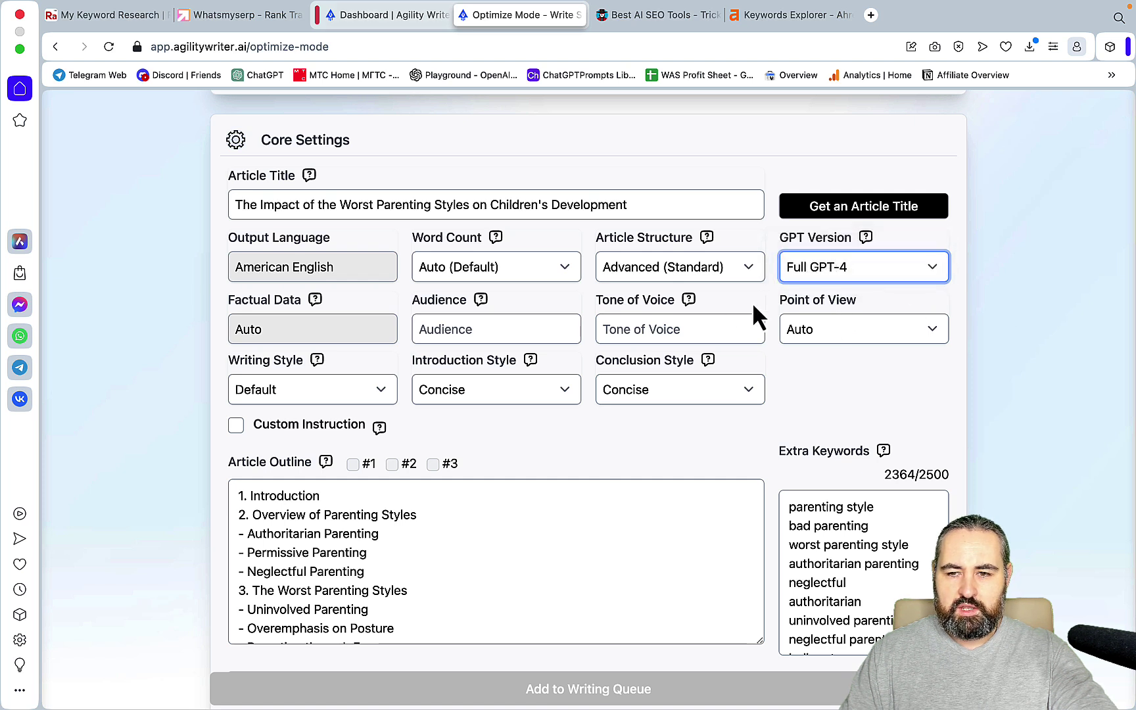
{"action": "left_click", "coordinate": [840, 337]}
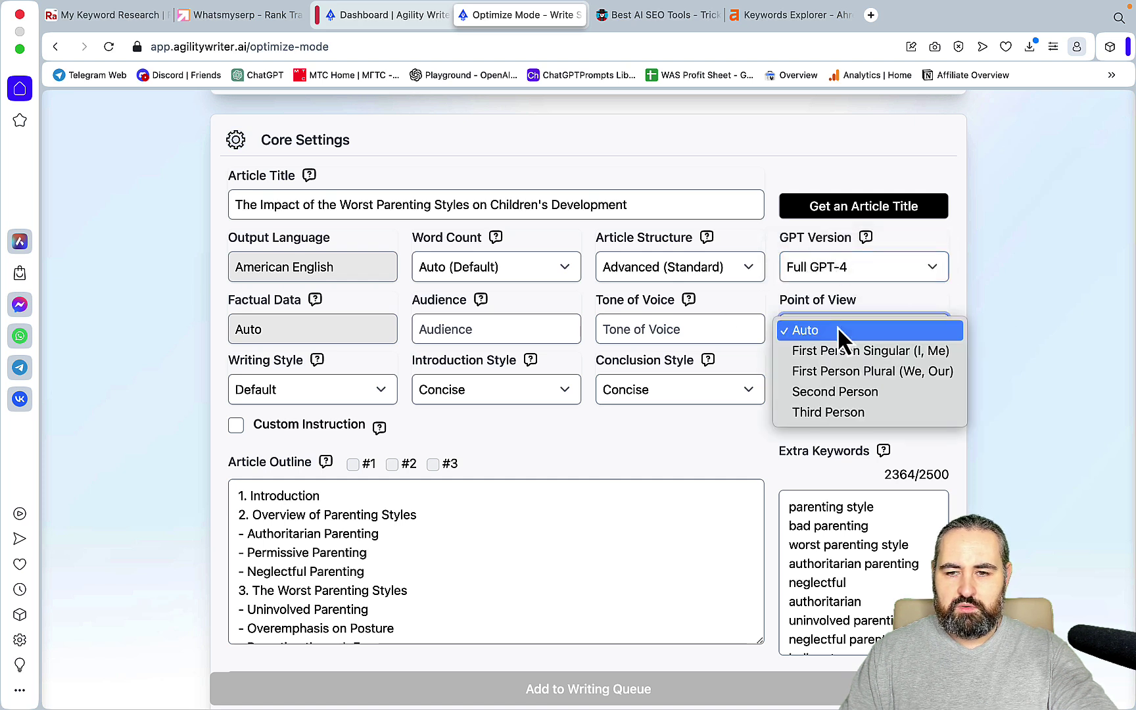
{"action": "left_click", "coordinate": [816, 359]}
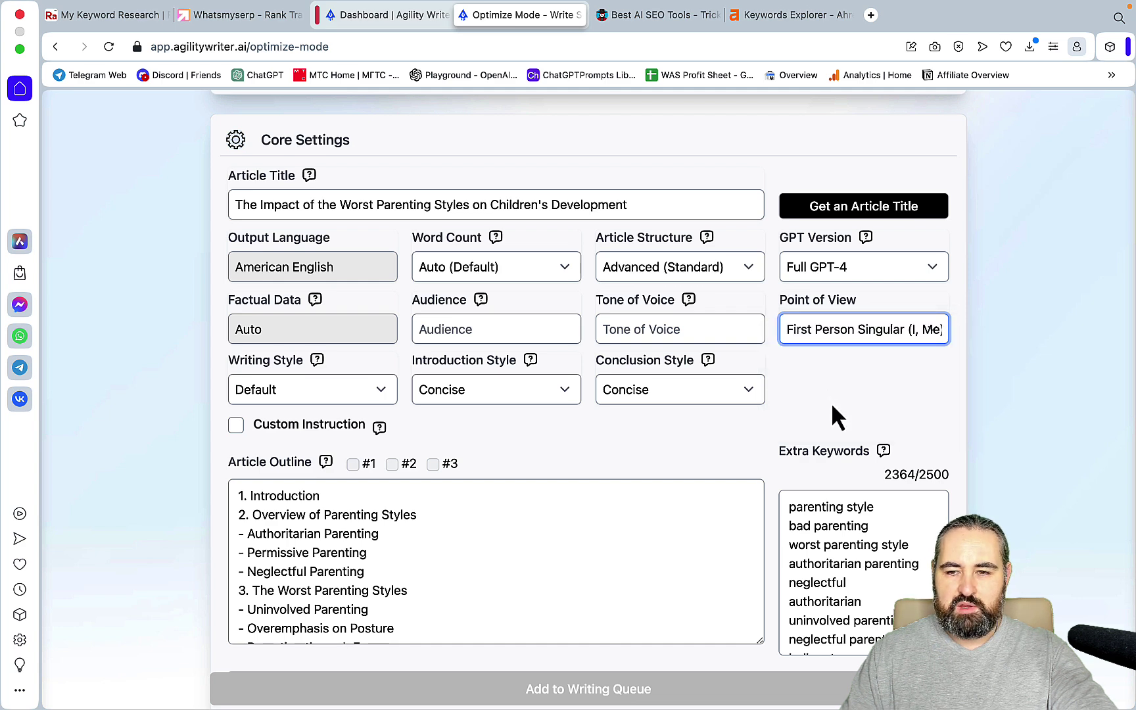
Keep Auto word count and Advanced structure; set writing style to All - Authoritative + Conversational.
{"action": "left_click", "coordinate": [571, 270]}
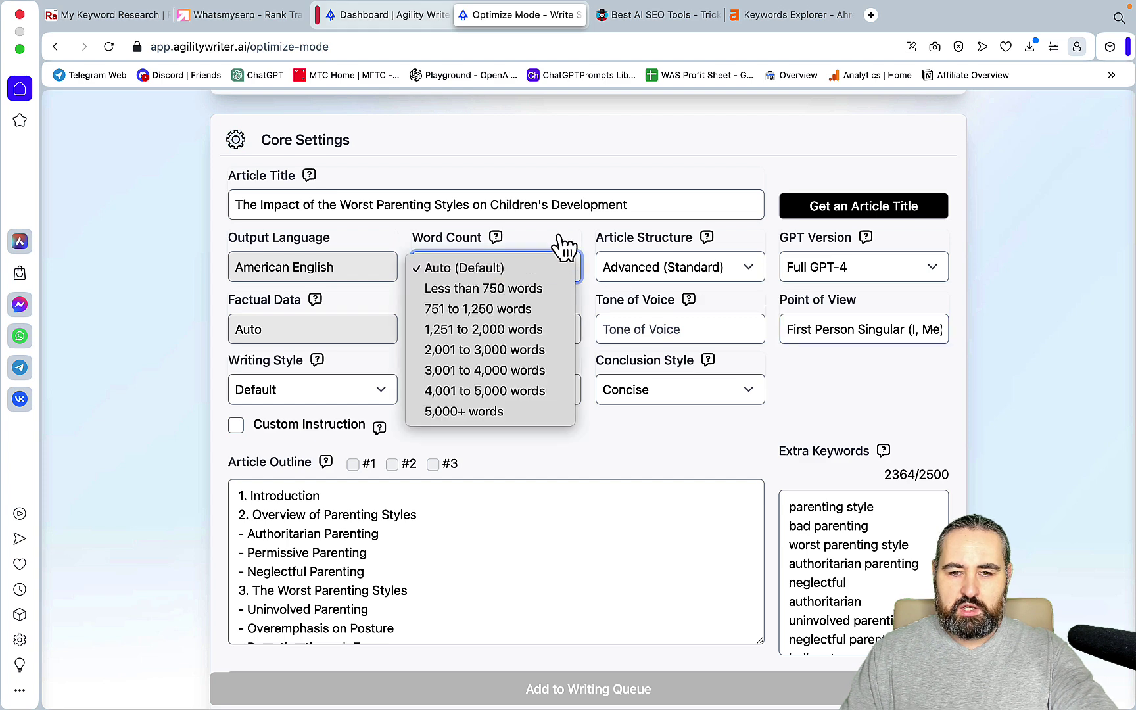
{"action": "left_click", "coordinate": [560, 241]}
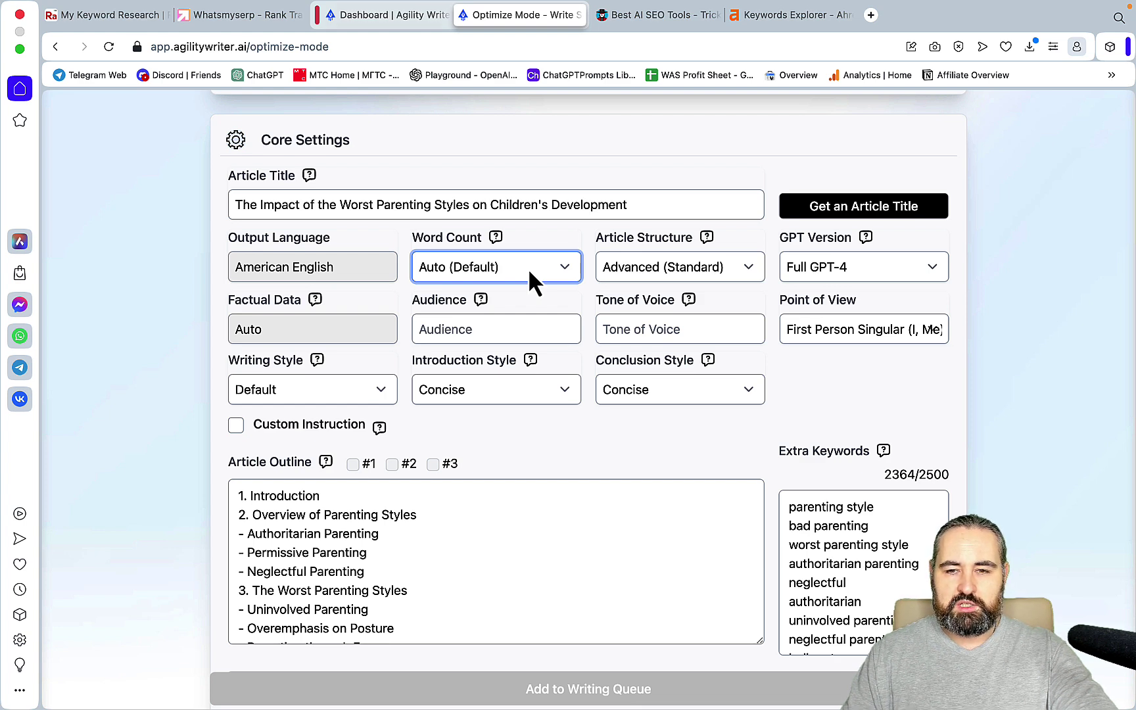
{"action": "left_click", "coordinate": [707, 267]}
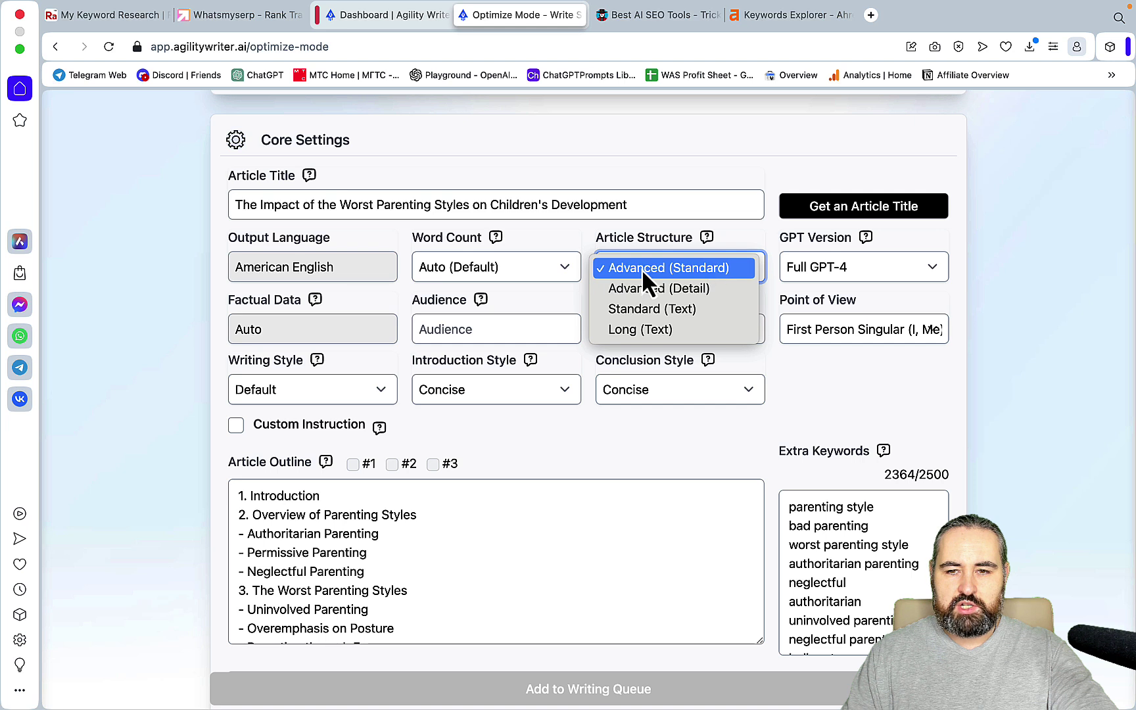
{"action": "left_click", "coordinate": [1008, 302]}
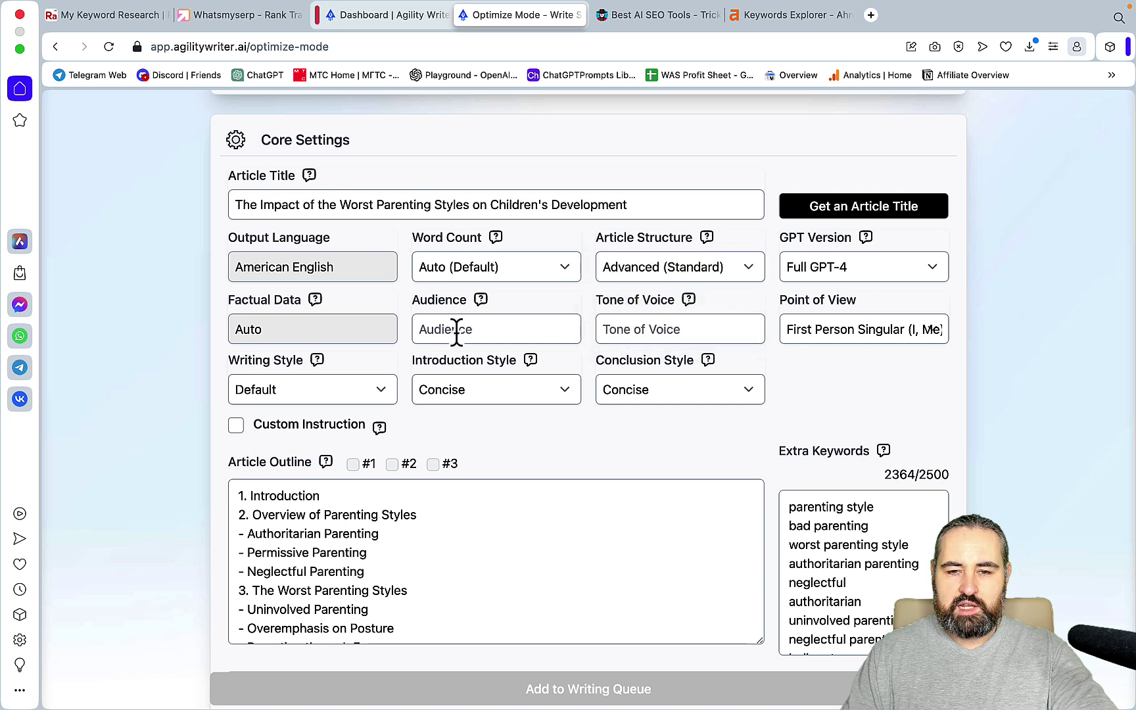
{"action": "left_click", "coordinate": [379, 395]}
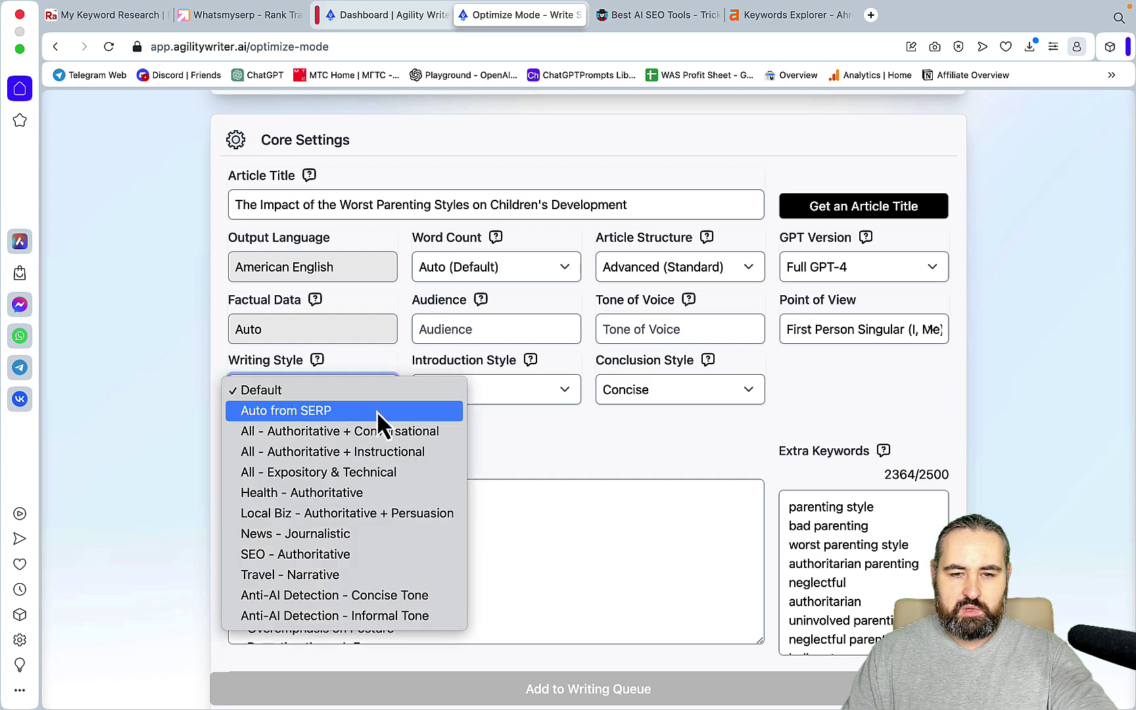
{"action": "left_click", "coordinate": [308, 436]}
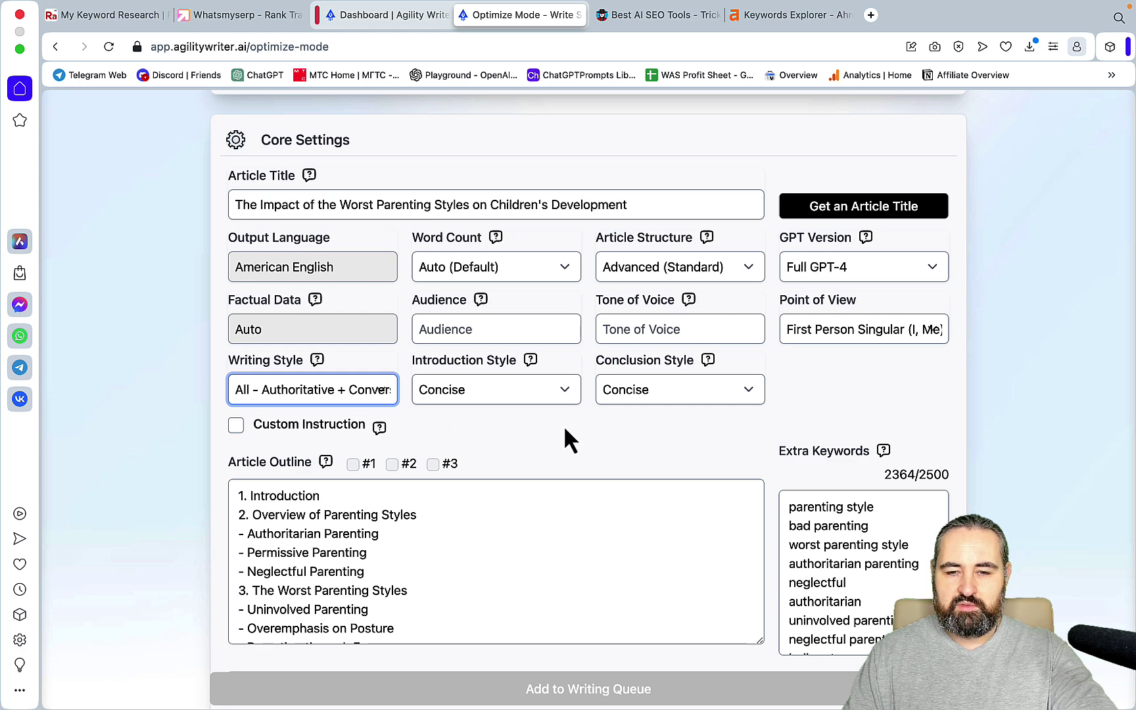
{"action": "scroll", "coordinate": [565, 429], "scroll_direction": "down", "scroll_amount": 2}
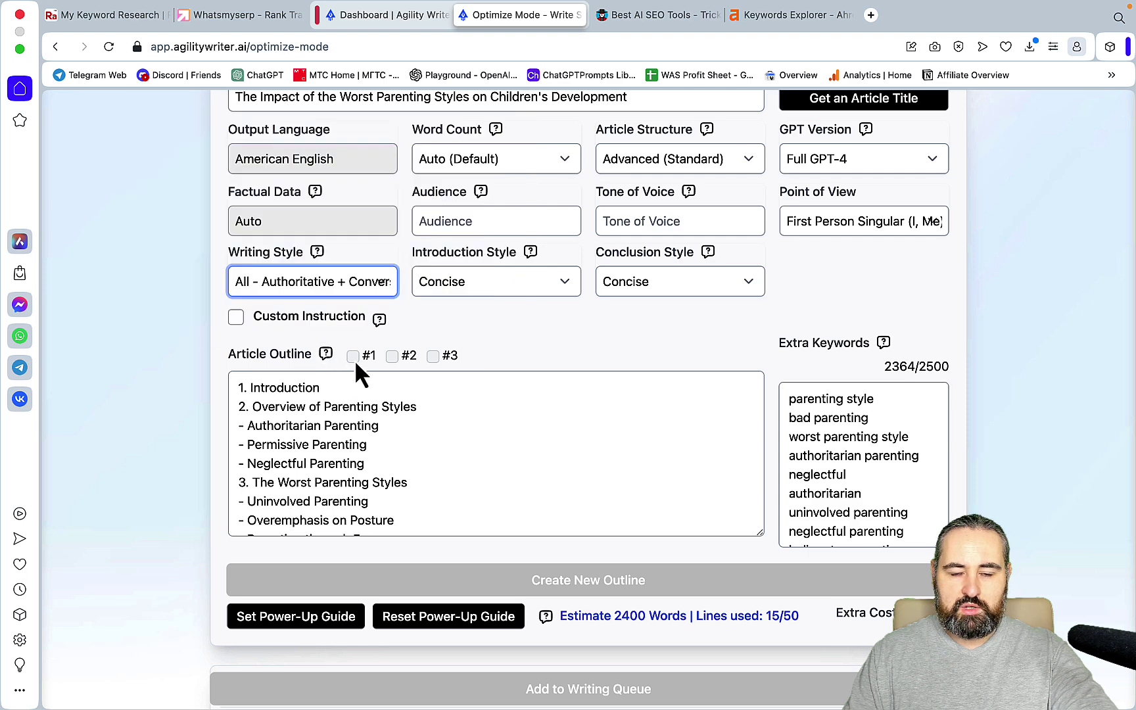
Load the second alternative outline, ending with 6. Conclusion.
{"action": "left_click", "coordinate": [433, 356]}
{"action": "left_click", "coordinate": [393, 355]}
{"action": "left_click_drag", "start_coordinate": [364, 464], "coordinate": [282, 437]}
{"action": "scroll", "coordinate": [471, 438], "scroll_direction": "down", "scroll_amount": 5}
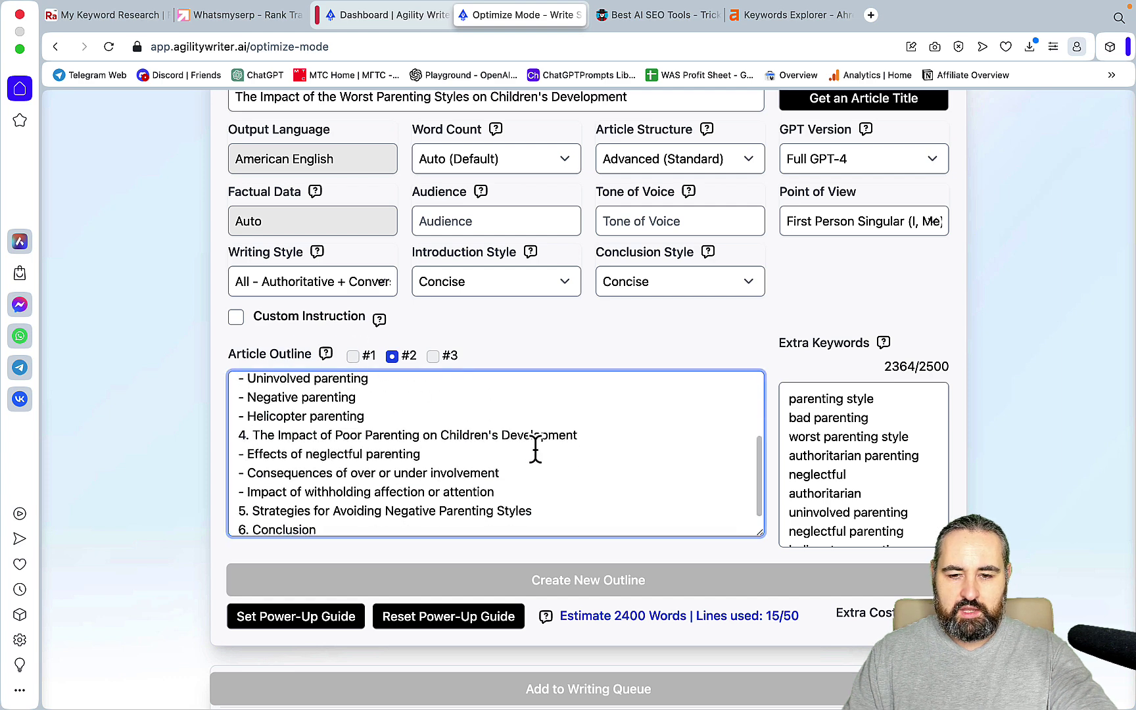
{"action": "scroll", "coordinate": [714, 585], "scroll_direction": "down", "scroll_amount": 3}
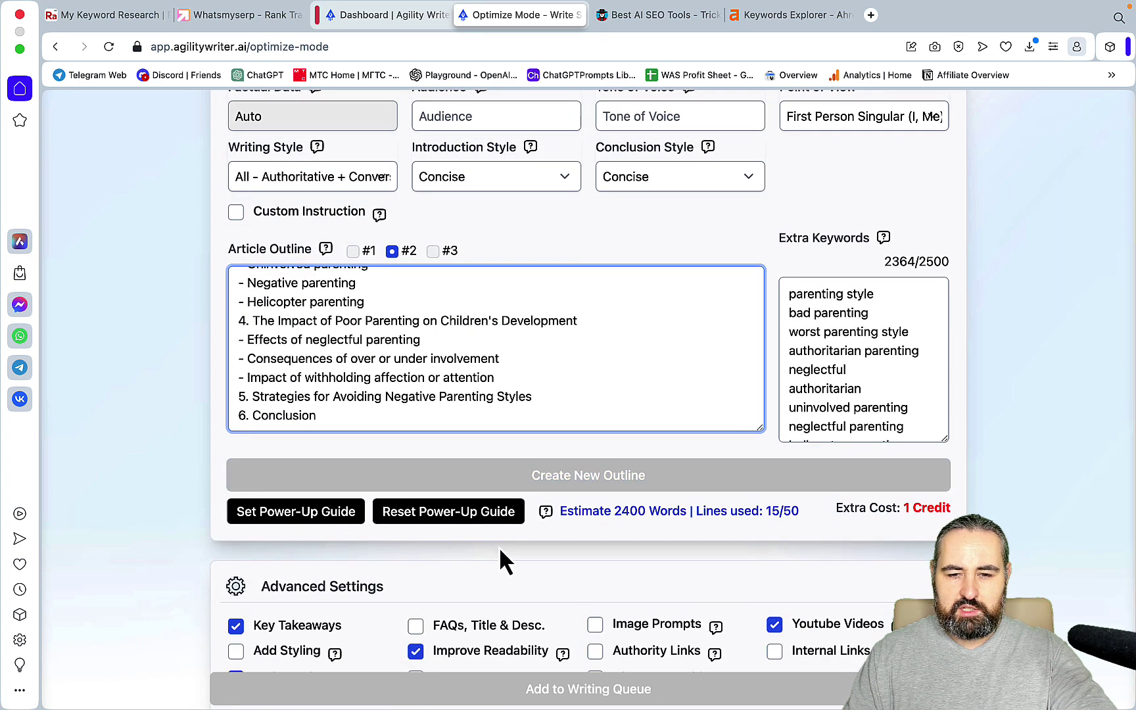
{"action": "scroll", "coordinate": [500, 552], "scroll_direction": "down", "scroll_amount": 2}
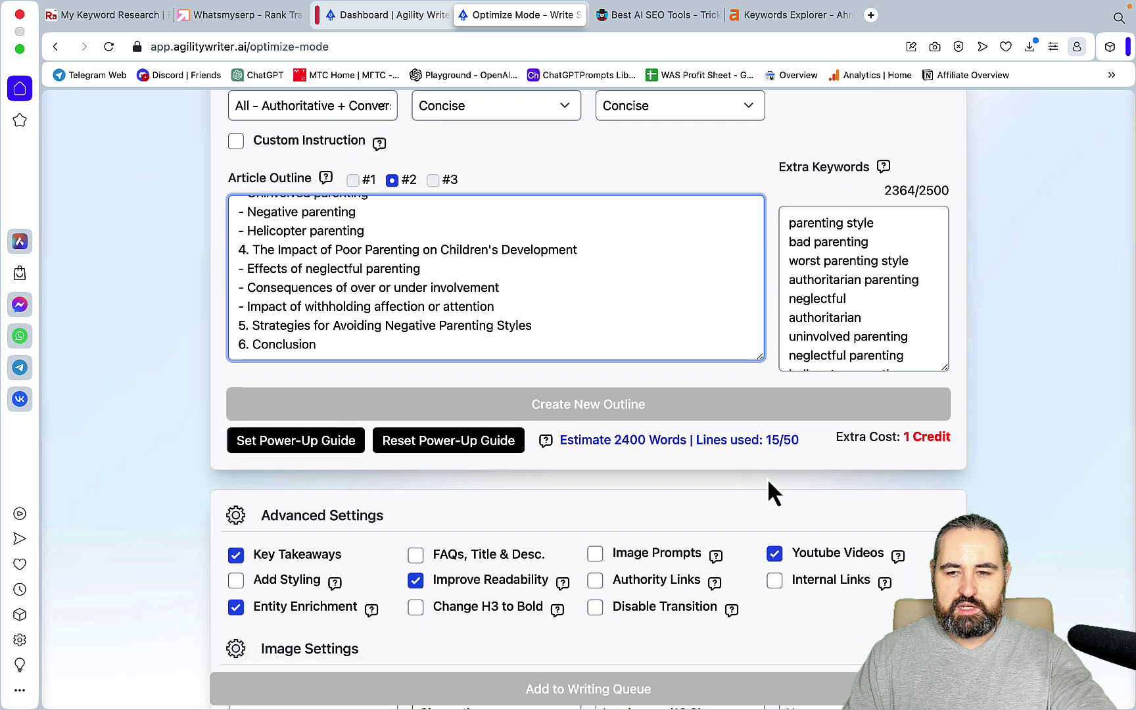
Browse the per-heading Power-Up Guide fields, then close it without adding instructions.
{"action": "left_click", "coordinate": [342, 440]}
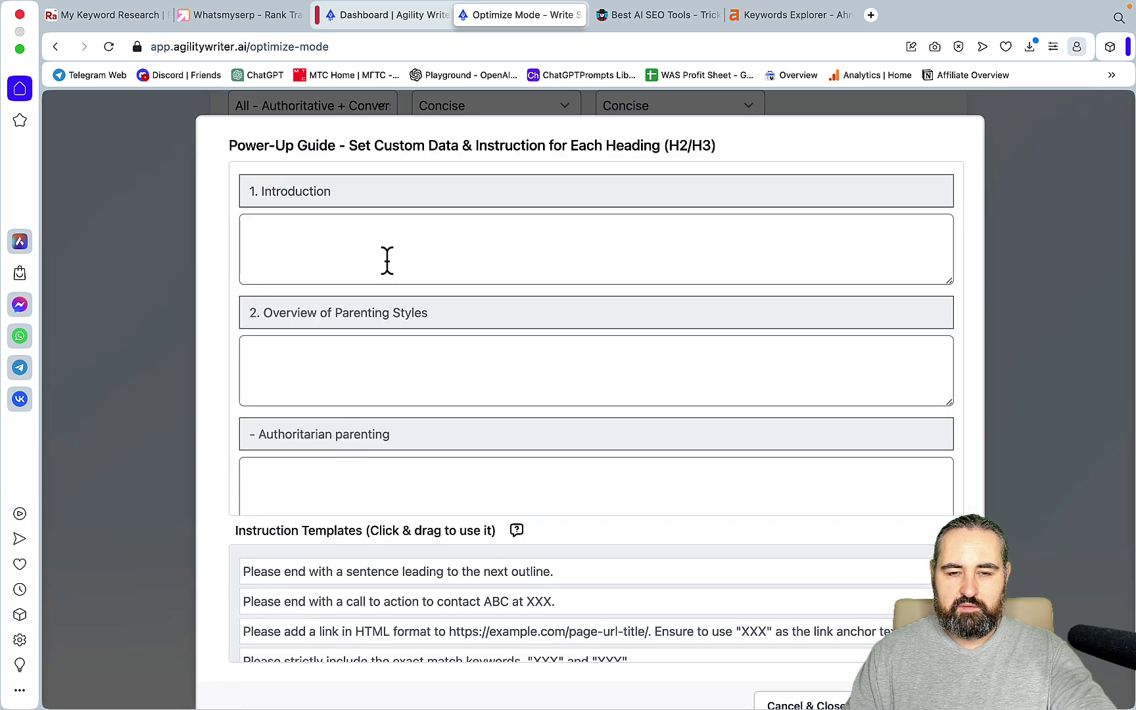
{"action": "left_click", "coordinate": [309, 236]}
{"action": "scroll", "coordinate": [310, 237], "scroll_direction": "down", "scroll_amount": 2}
{"action": "scroll", "coordinate": [310, 237], "scroll_direction": "up", "scroll_amount": 2}
{"action": "scroll", "coordinate": [309, 237], "scroll_direction": "down", "scroll_amount": 3}
{"action": "scroll", "coordinate": [309, 237], "scroll_direction": "down", "scroll_amount": 5}
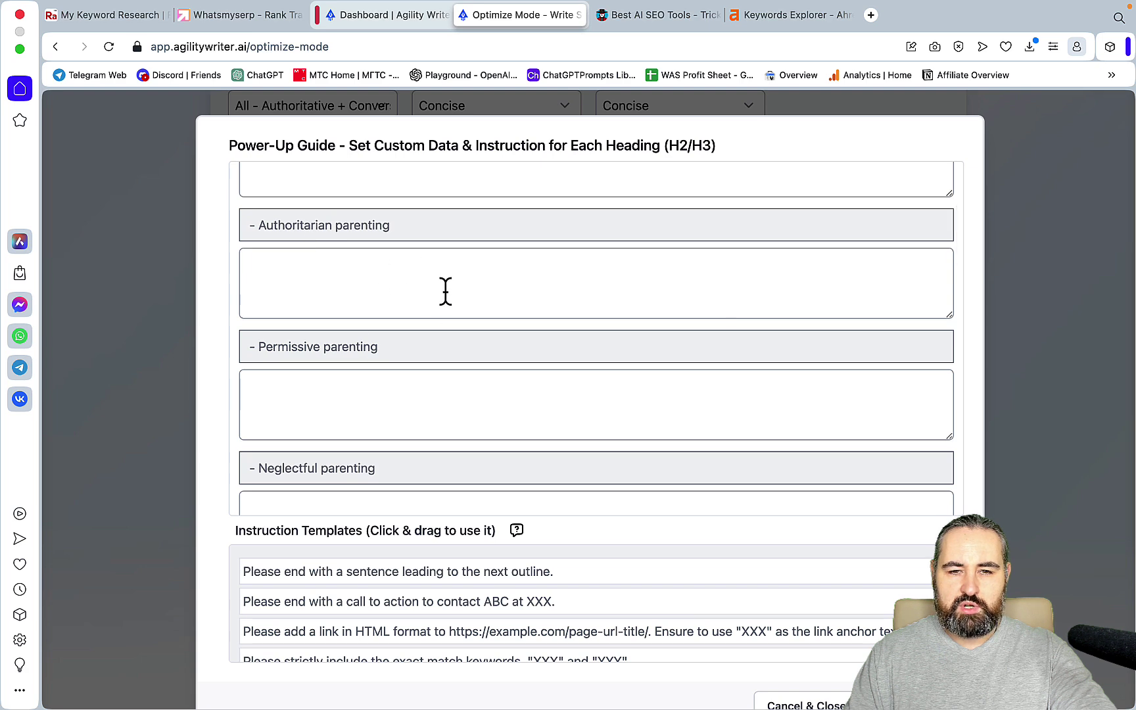
{"action": "left_click", "coordinate": [374, 281]}
{"action": "scroll", "coordinate": [408, 420], "scroll_direction": "down", "scroll_amount": 10}
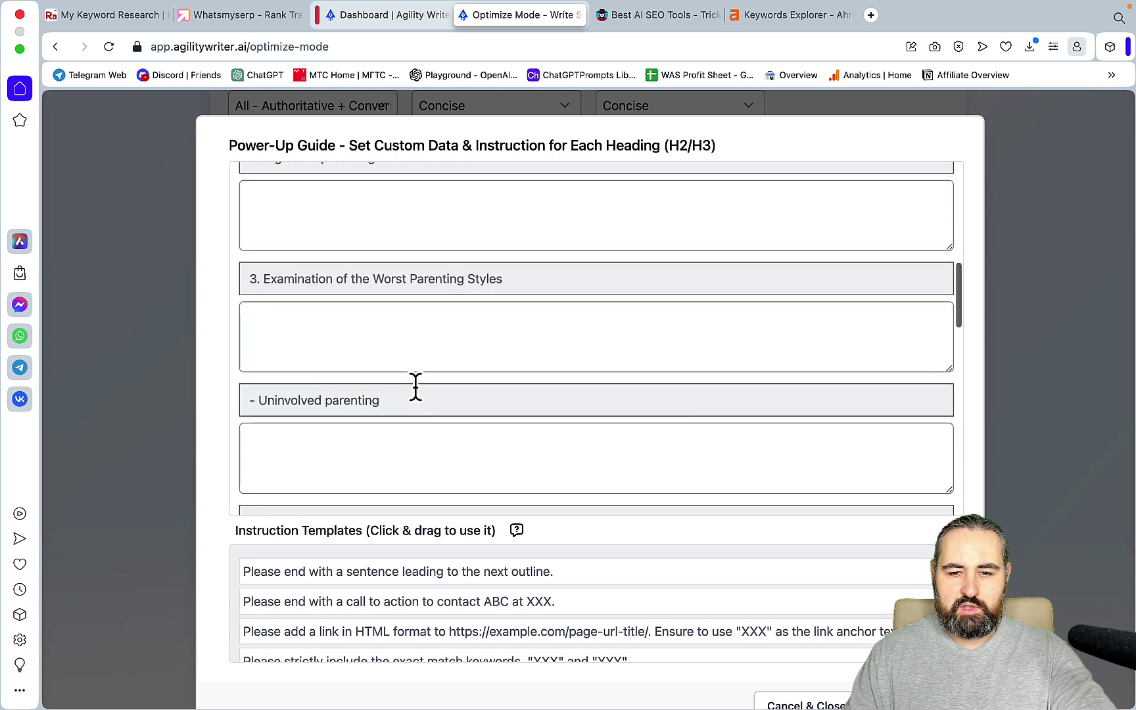
{"action": "scroll", "coordinate": [649, 394], "scroll_direction": "down", "scroll_amount": 3}
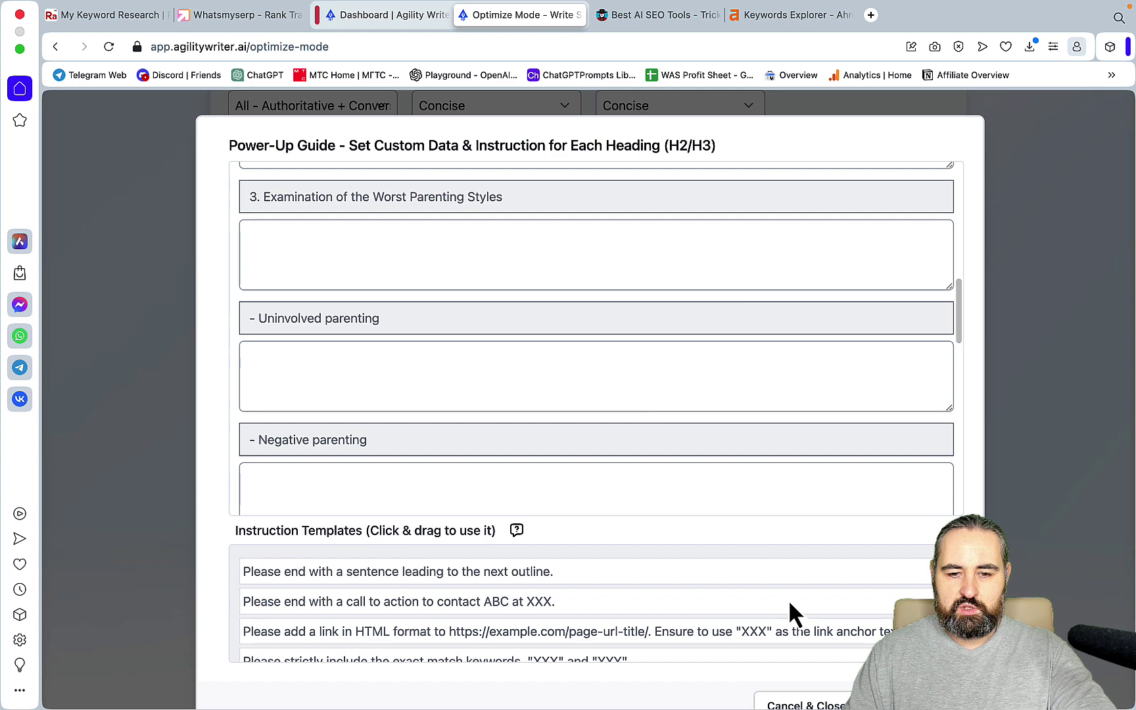
{"action": "left_click", "coordinate": [782, 703]}
{"action": "scroll", "coordinate": [743, 454], "scroll_direction": "down", "scroll_amount": 1}
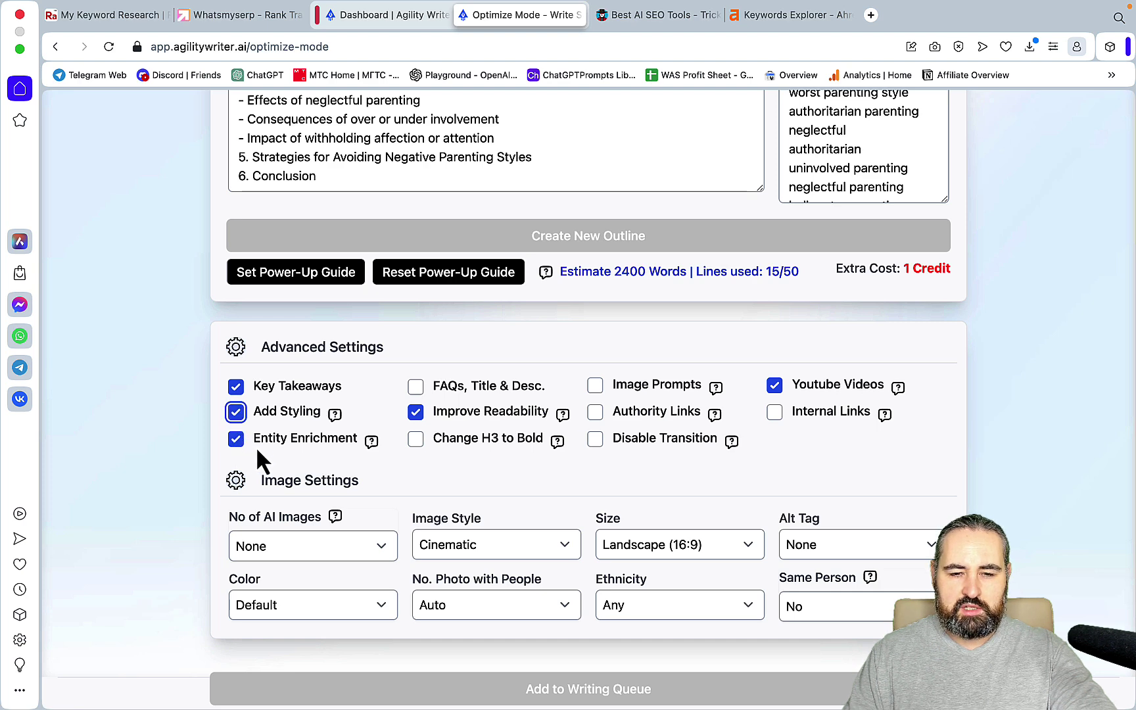
Turn on Authority Links, Internal Links and Disable Transition, leaving the custom links box empty.
{"action": "right_click", "coordinate": [235, 448]}
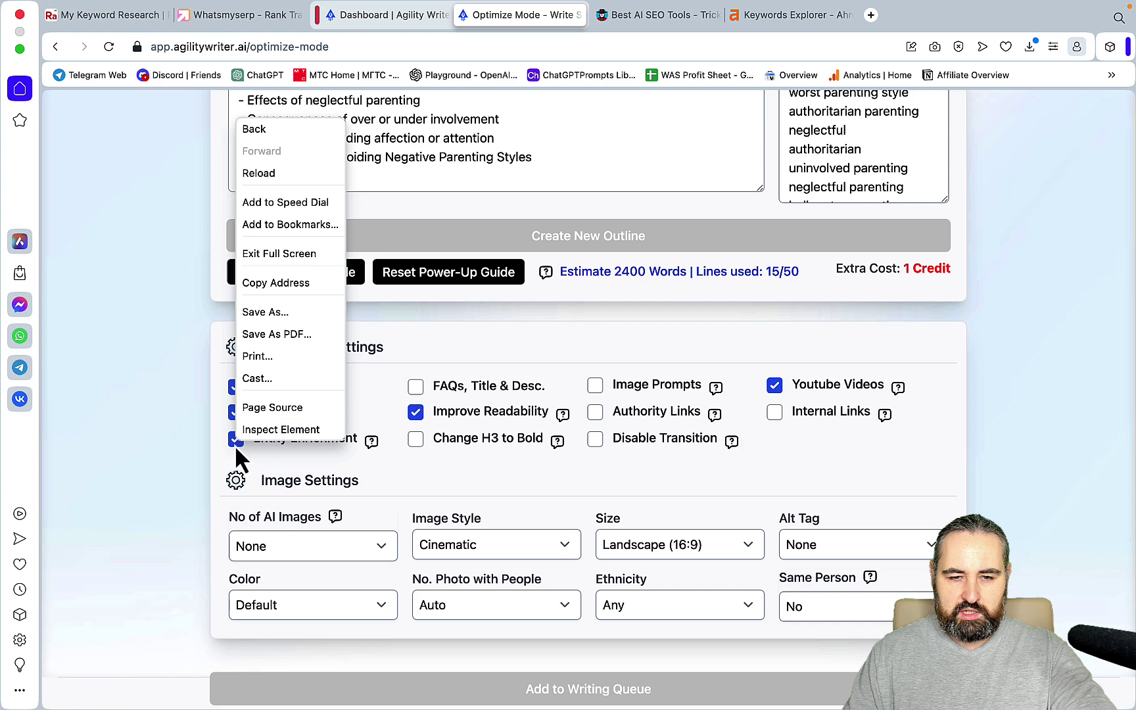
{"action": "left_click", "coordinate": [237, 448]}
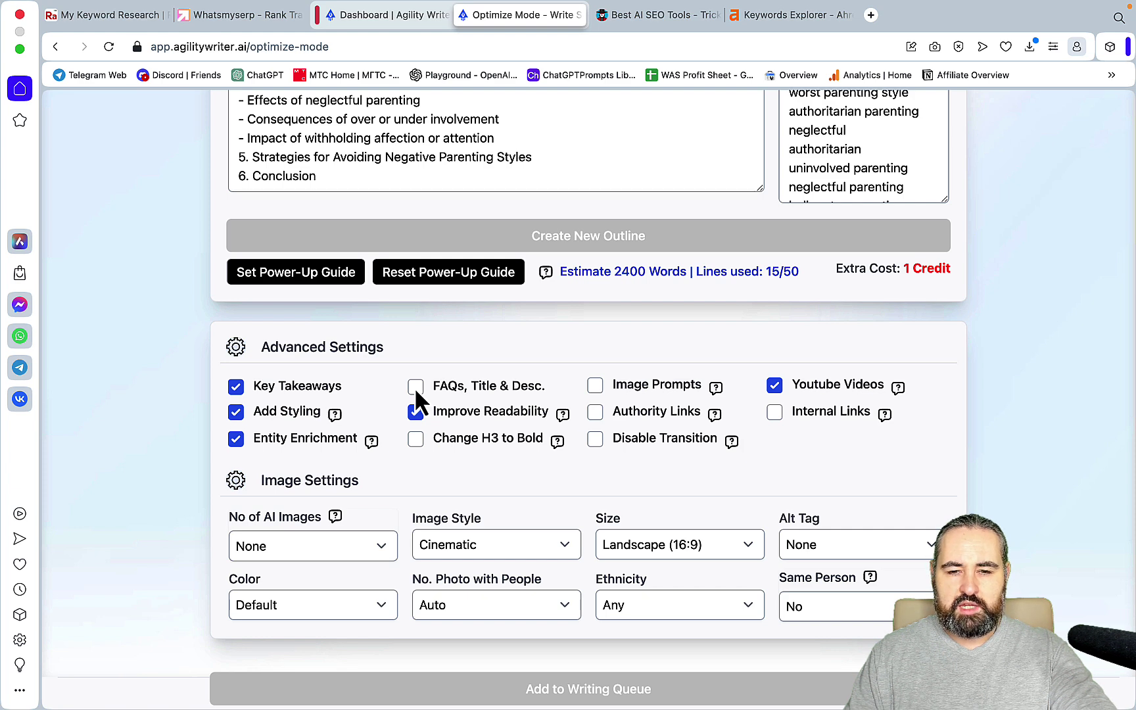
{"action": "left_click", "coordinate": [594, 413]}
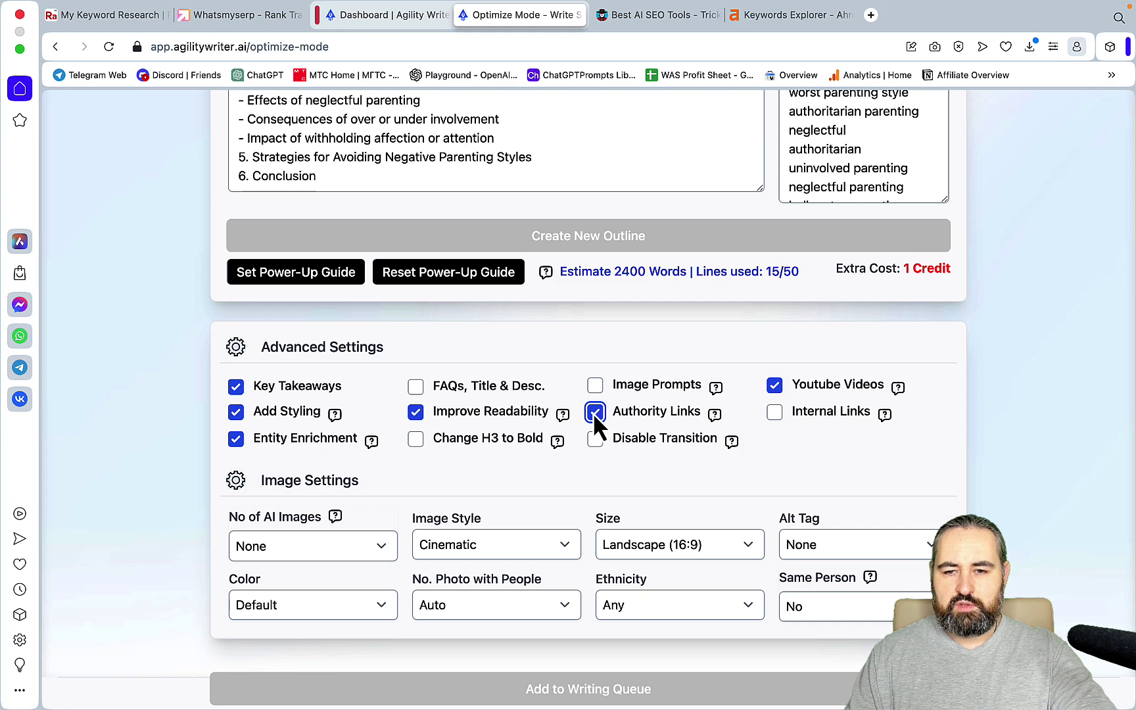
{"action": "left_click", "coordinate": [774, 412]}
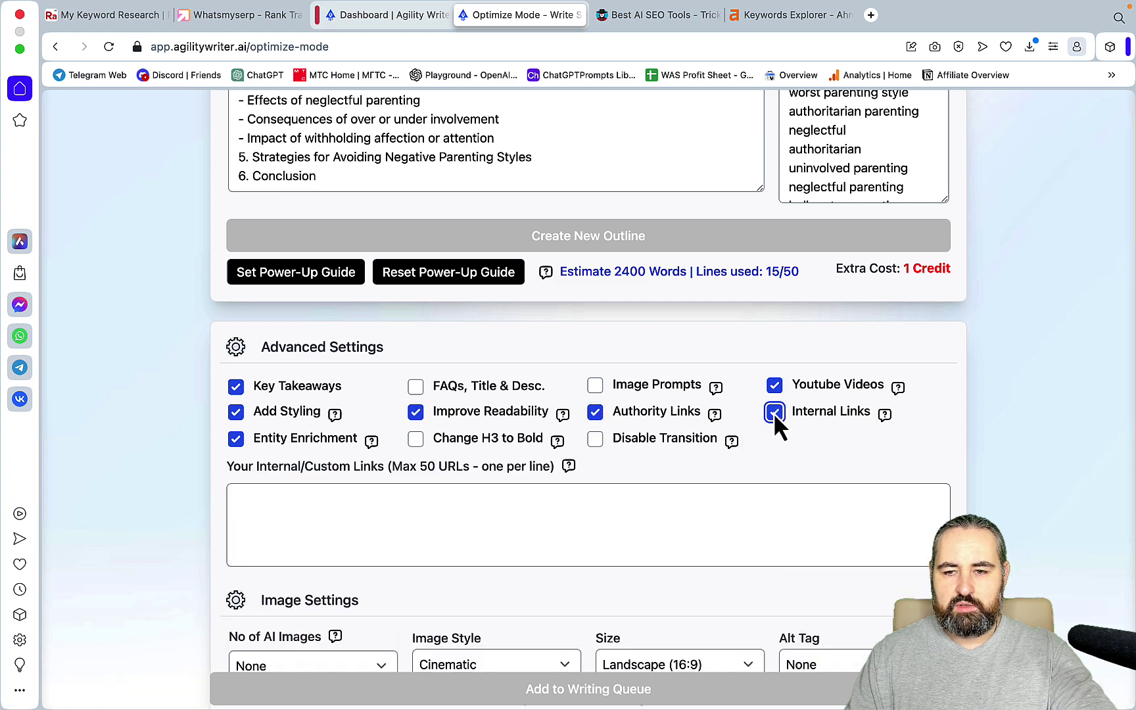
{"action": "left_click", "coordinate": [600, 439]}
{"action": "scroll", "coordinate": [648, 362], "scroll_direction": "down", "scroll_amount": 2}
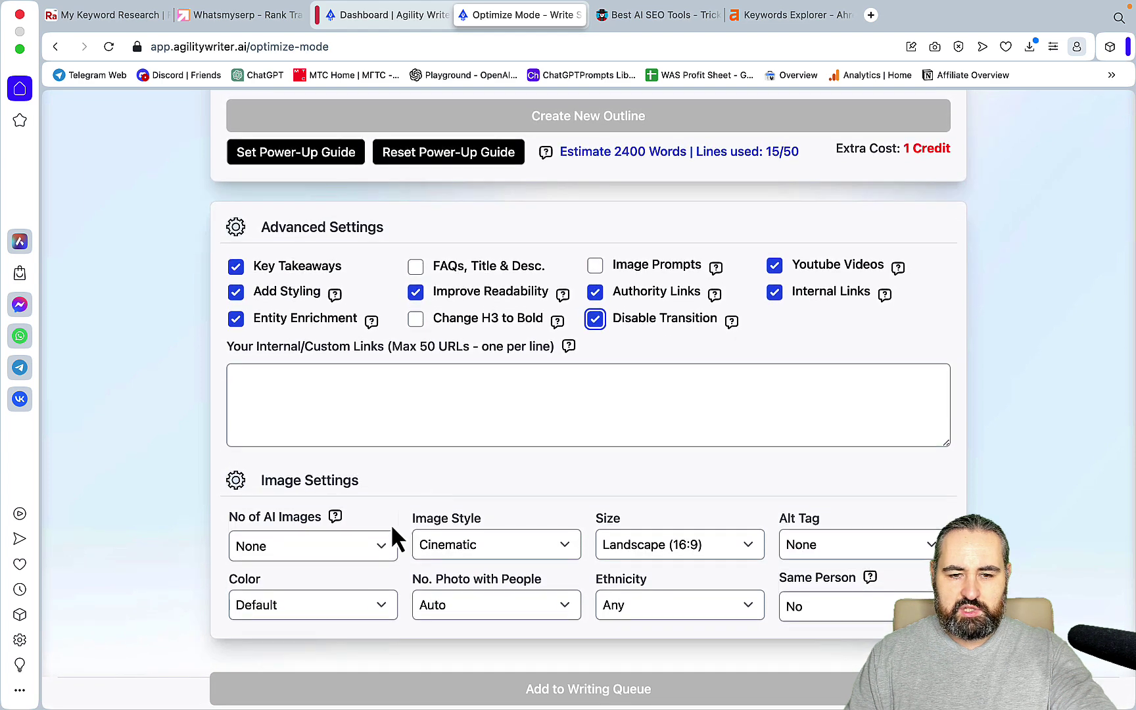
Set No of AI Images to 'Up to 5 (Free)' and Alt Tag to 'Short'.
{"action": "left_click", "coordinate": [391, 532]}
{"action": "left_click", "coordinate": [381, 571]}
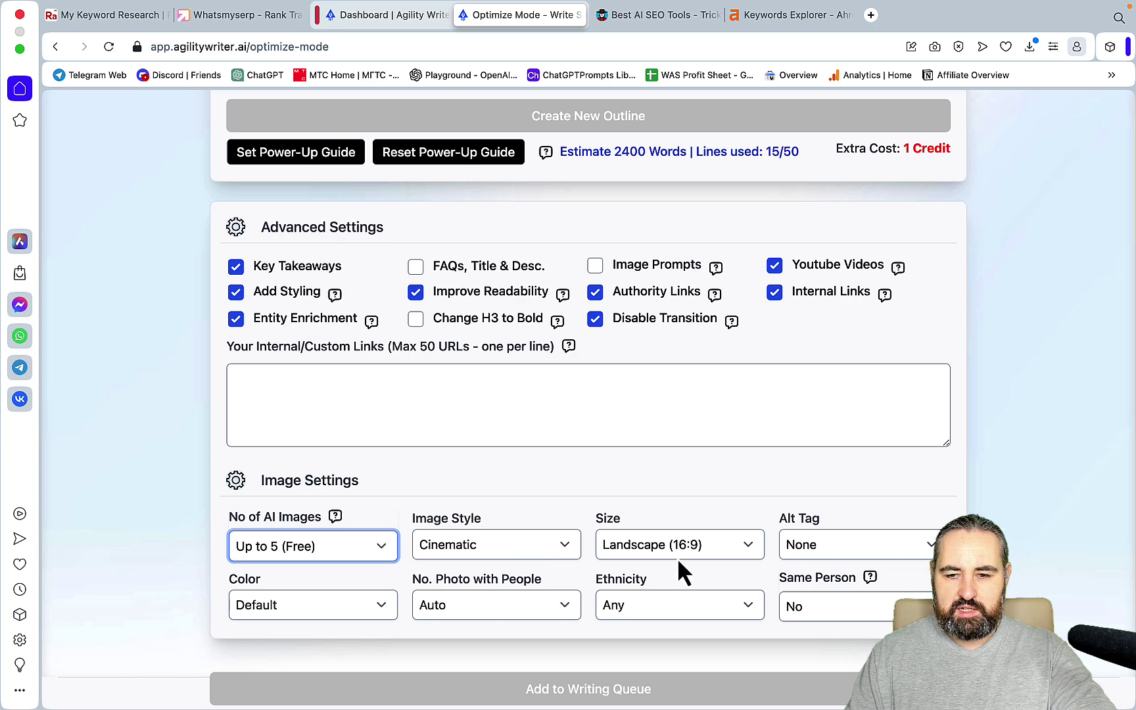
{"action": "left_click", "coordinate": [923, 545]}
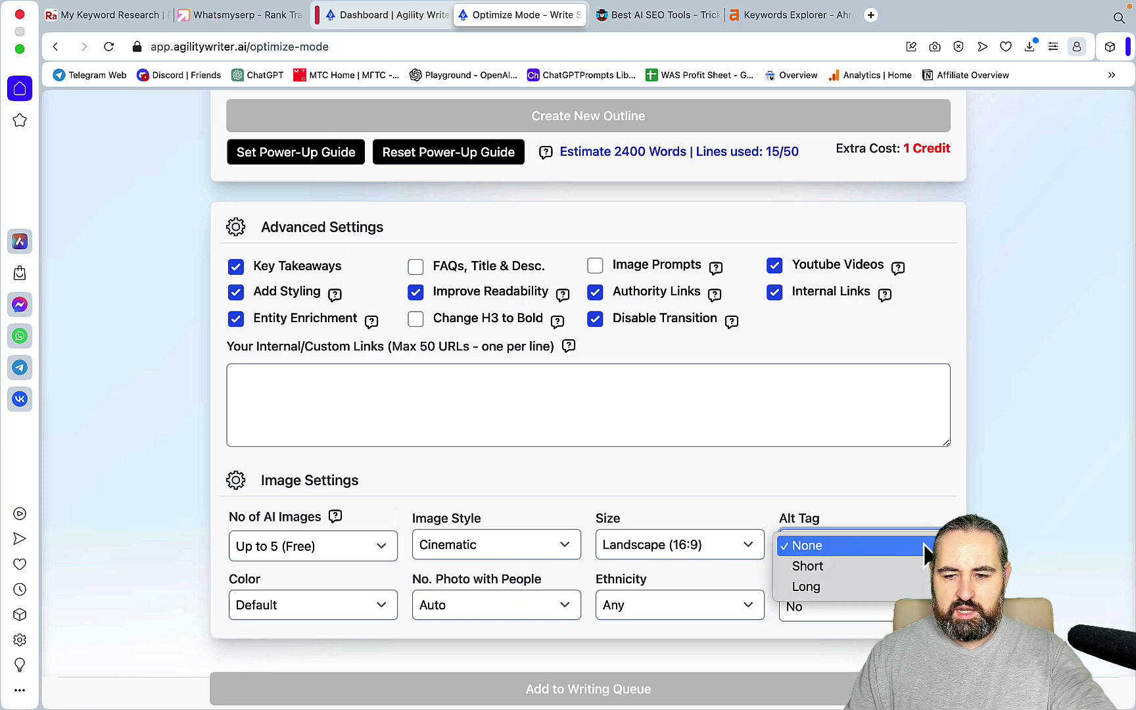
{"action": "left_click", "coordinate": [913, 568]}
{"action": "scroll", "coordinate": [912, 568], "scroll_direction": "down", "scroll_amount": 1}
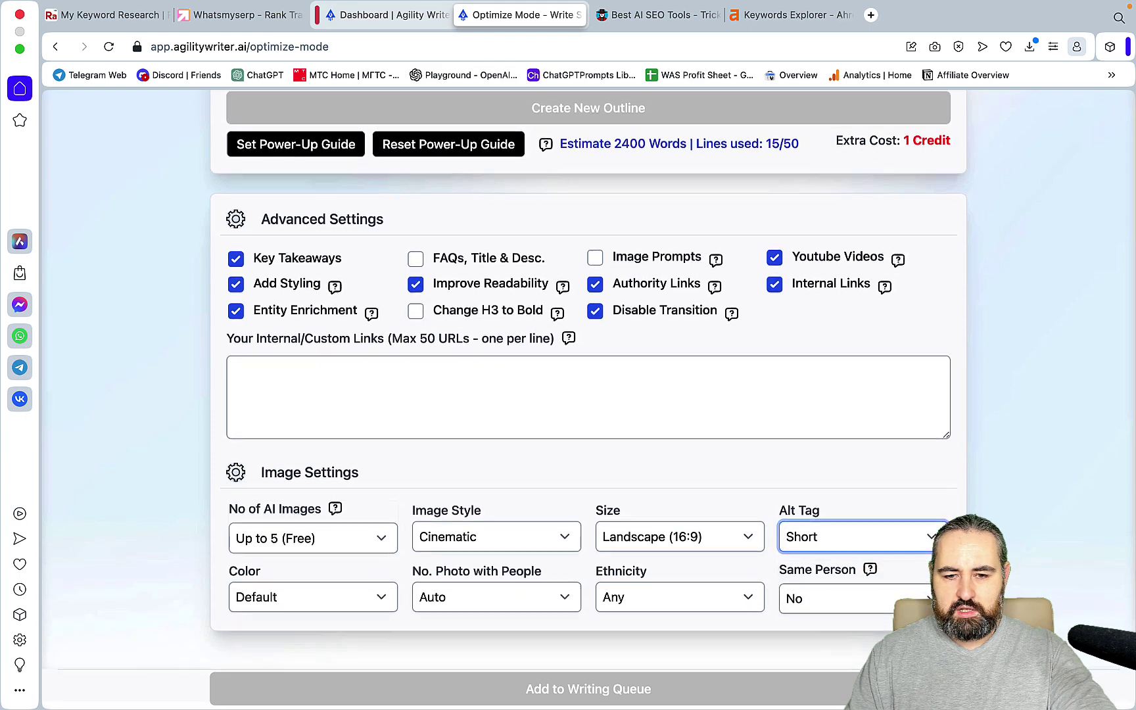
{"action": "scroll", "coordinate": [978, 491], "scroll_direction": "up", "scroll_amount": 1}
{"action": "scroll", "coordinate": [977, 491], "scroll_direction": "up", "scroll_amount": 7}
{"action": "scroll", "coordinate": [979, 495], "scroll_direction": "up", "scroll_amount": 10}
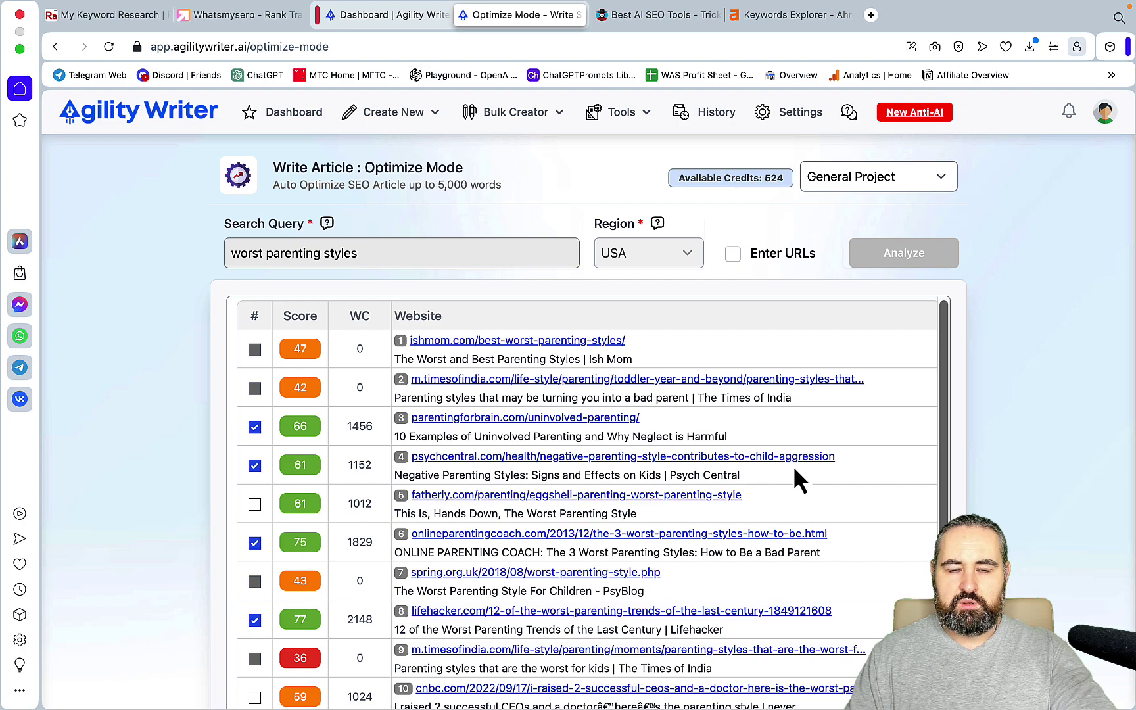
{"action": "scroll", "coordinate": [794, 469], "scroll_direction": "down", "scroll_amount": 6}
{"action": "scroll", "coordinate": [793, 465], "scroll_direction": "down", "scroll_amount": 3}
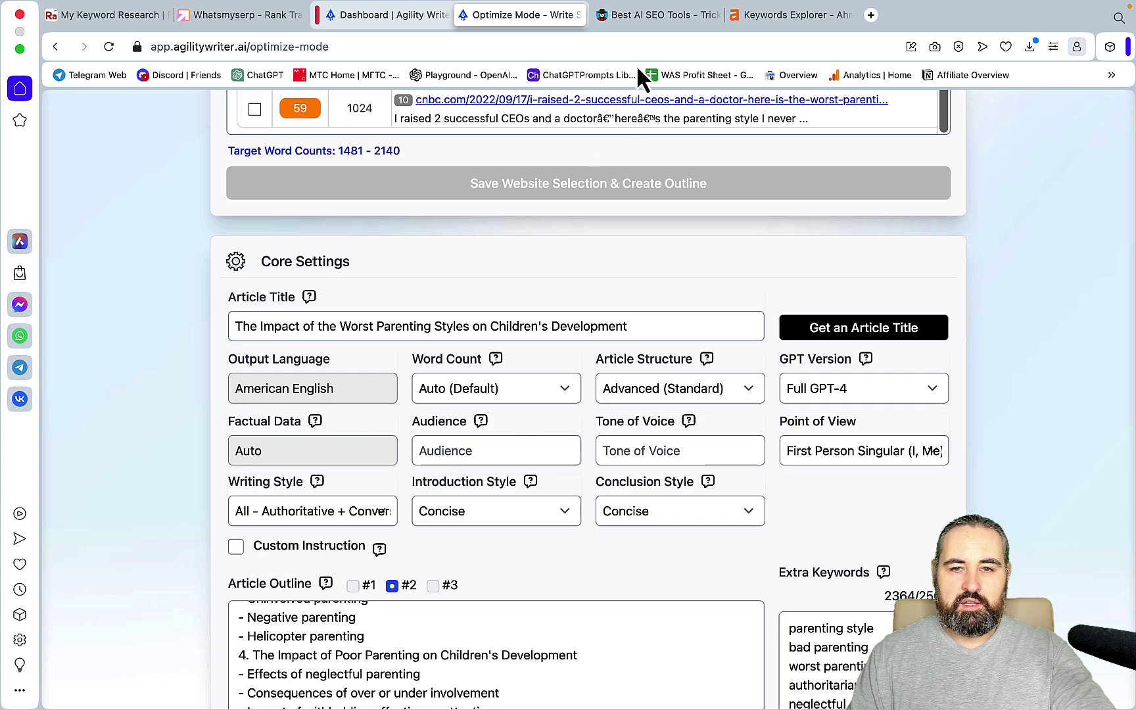
{"action": "mouse_move", "coordinate": [681, 697]}
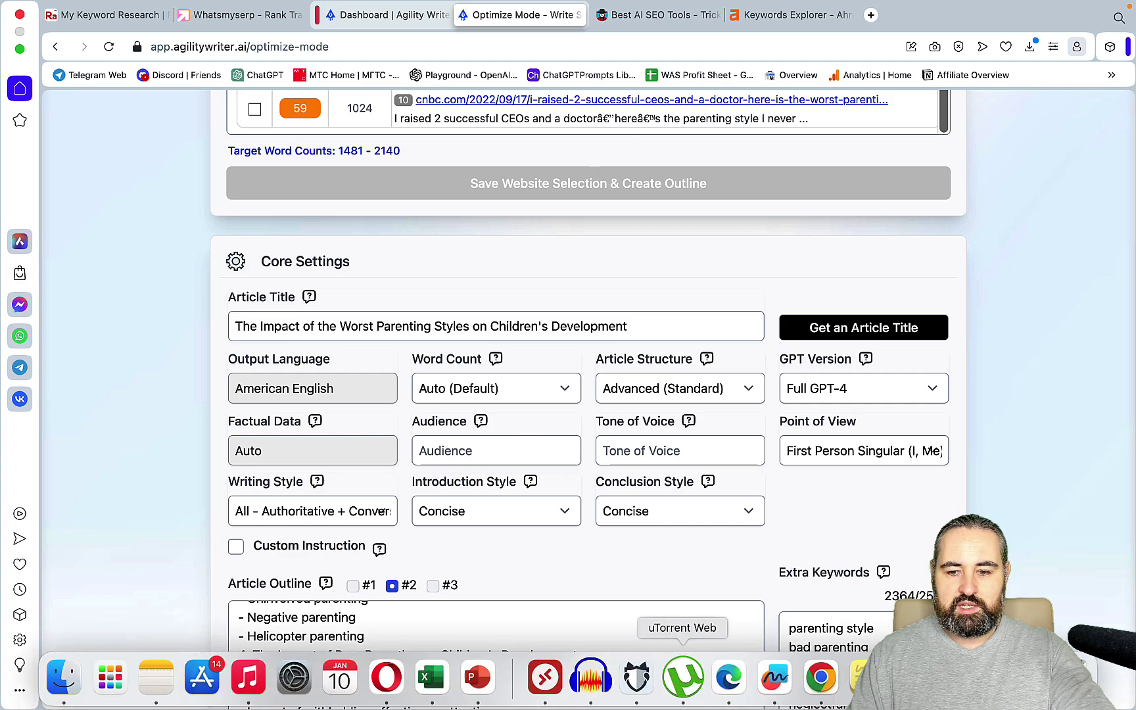
{"action": "left_click", "coordinate": [774, 696]}
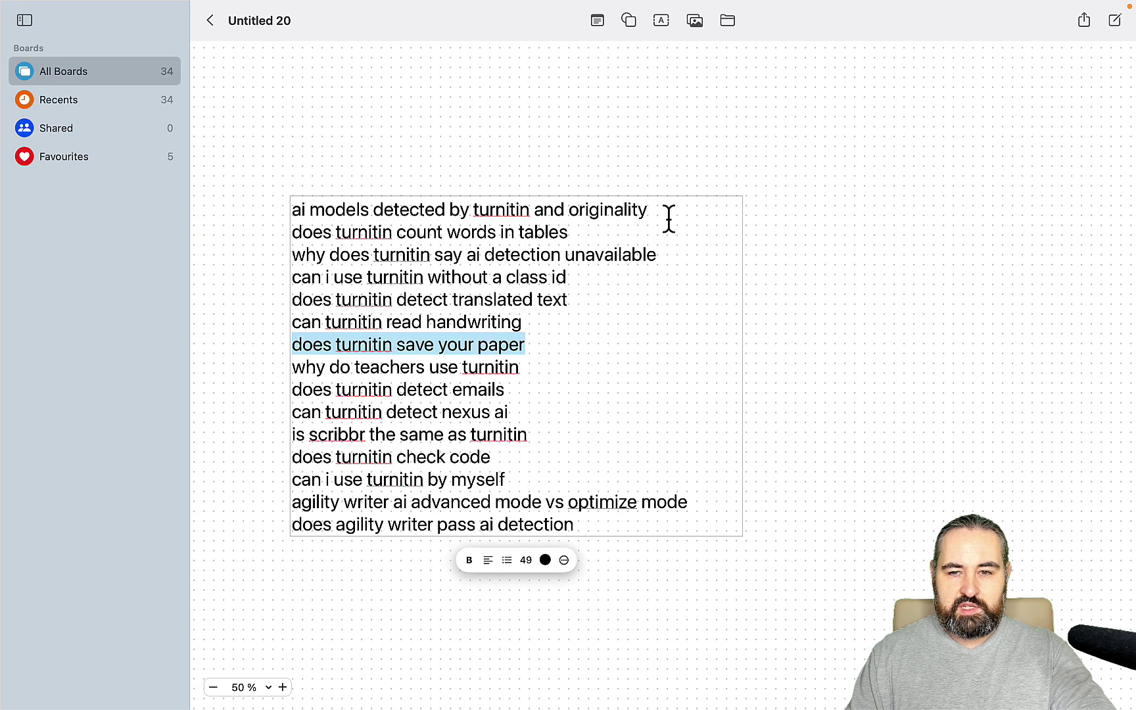
{"action": "left_click_drag", "start_coordinate": [668, 217], "coordinate": [290, 201]}
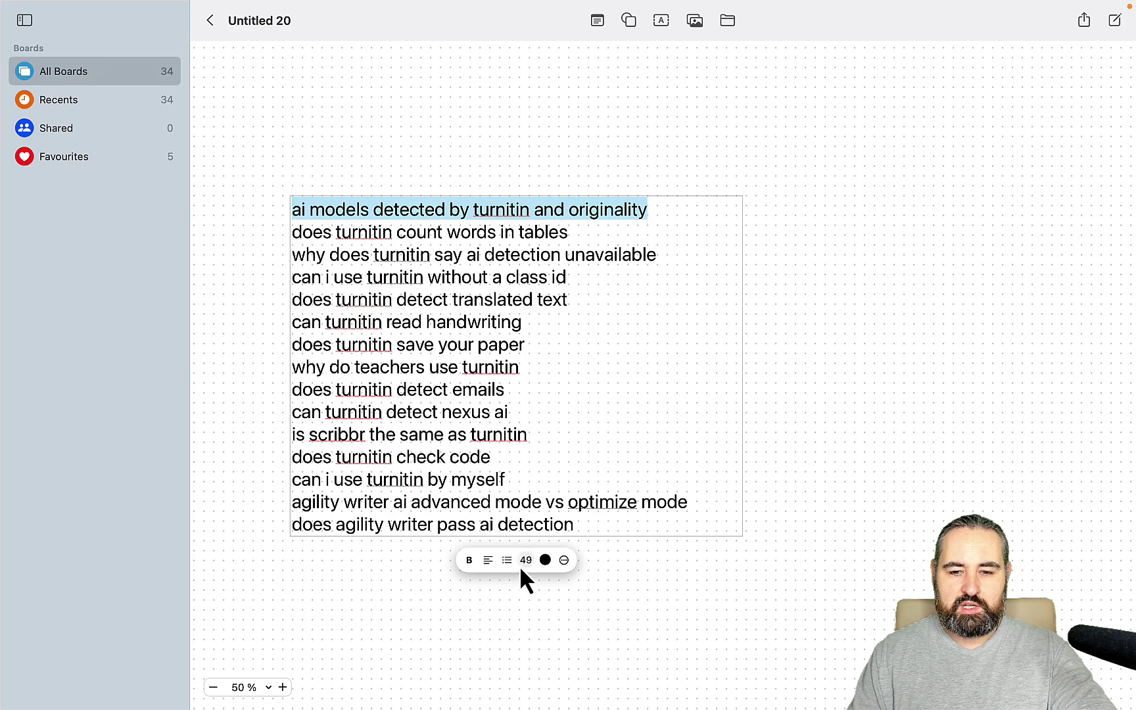
{"action": "mouse_move", "coordinate": [431, 702]}
{"action": "left_click", "coordinate": [387, 702]}
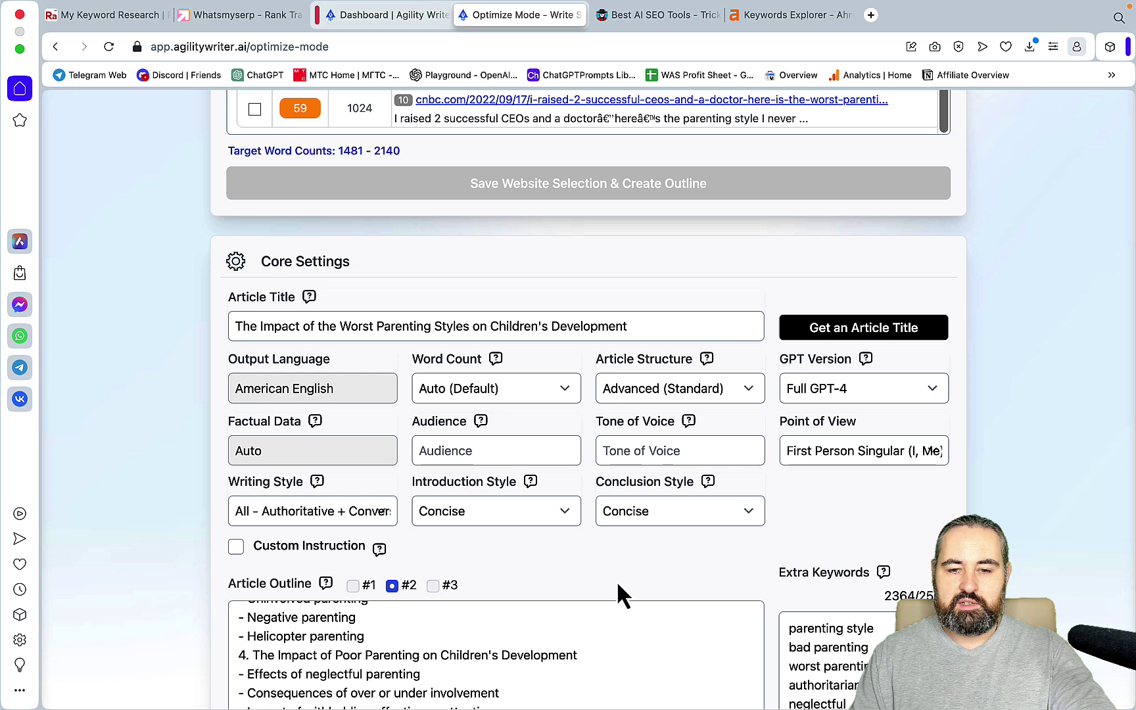
{"action": "left_click", "coordinate": [657, 21]}
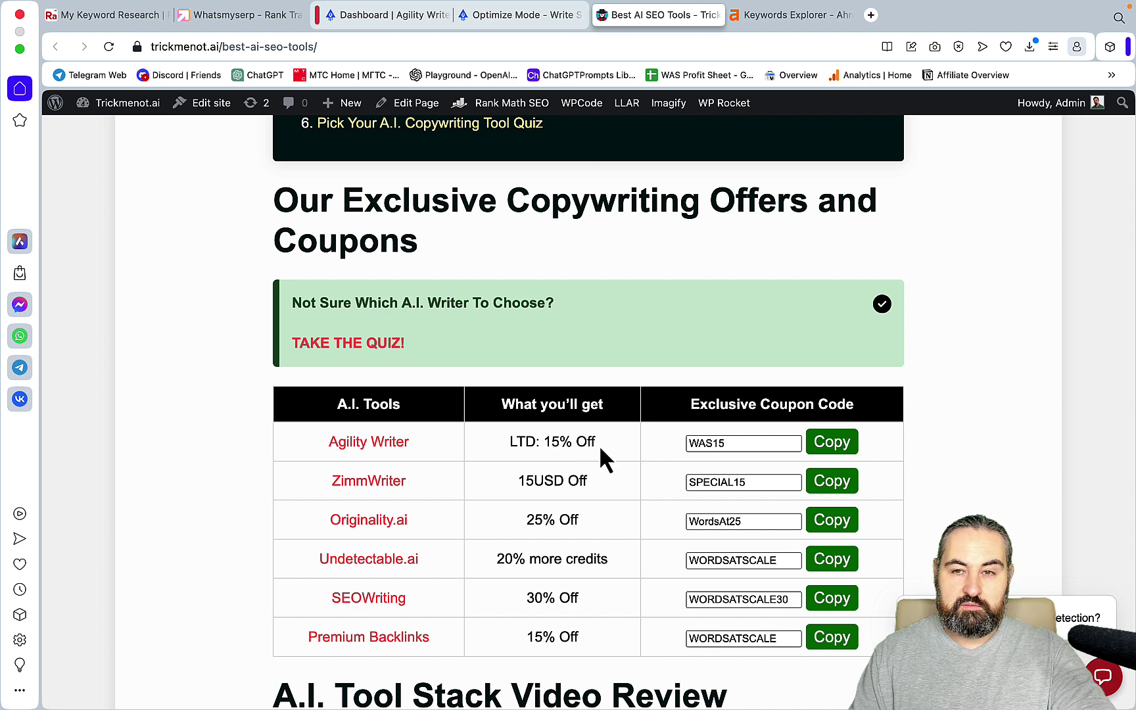
{"action": "key", "text": "ctrl+shift+Tab"}
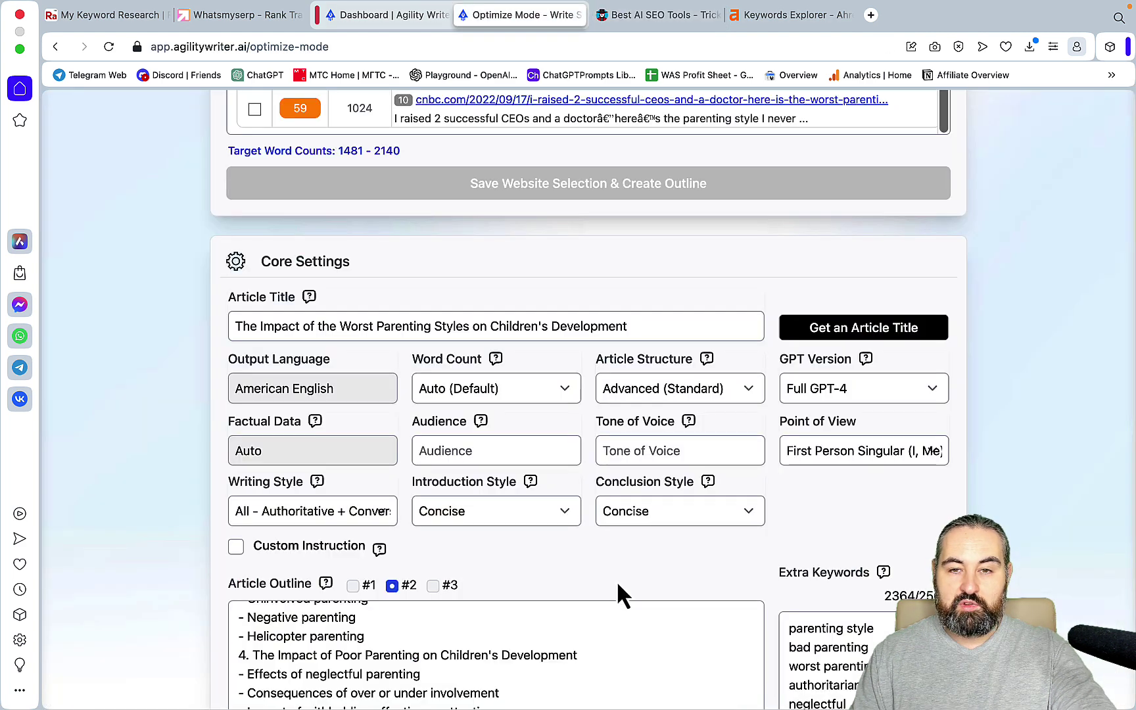